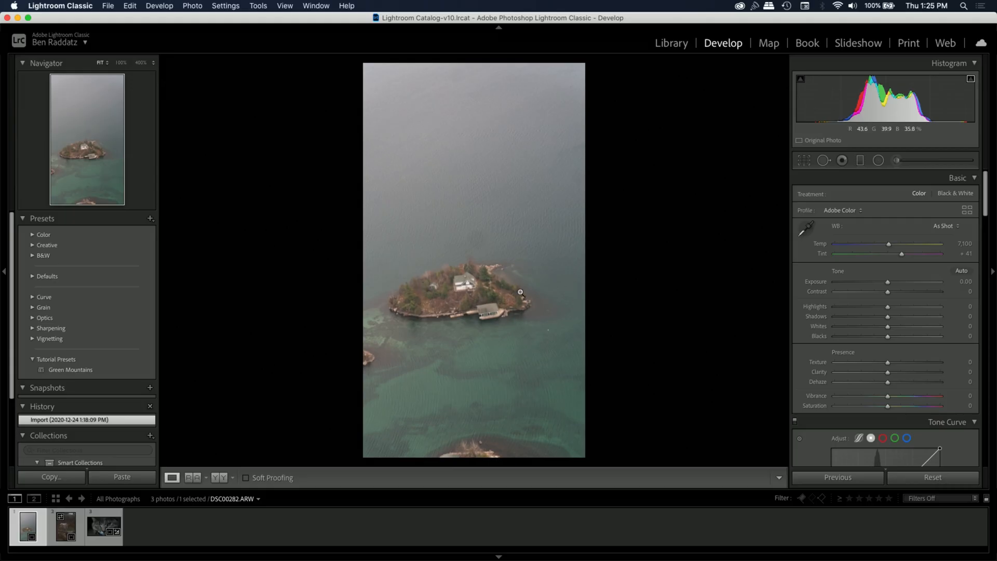
left_click(462, 284)
left_click_drag(528, 295, 501, 209)
left_click(501, 209)
- Crop the photo to the 4 x 5 / 8 x 10 aspect ratio and position the island near the middle of the frame
left_click(804, 160)
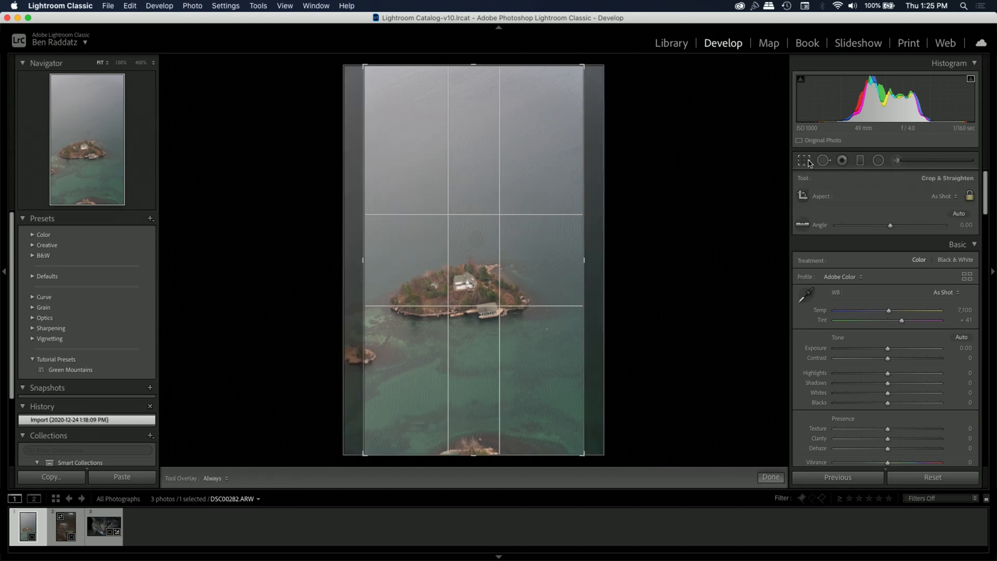
left_click(931, 196)
left_click(915, 239)
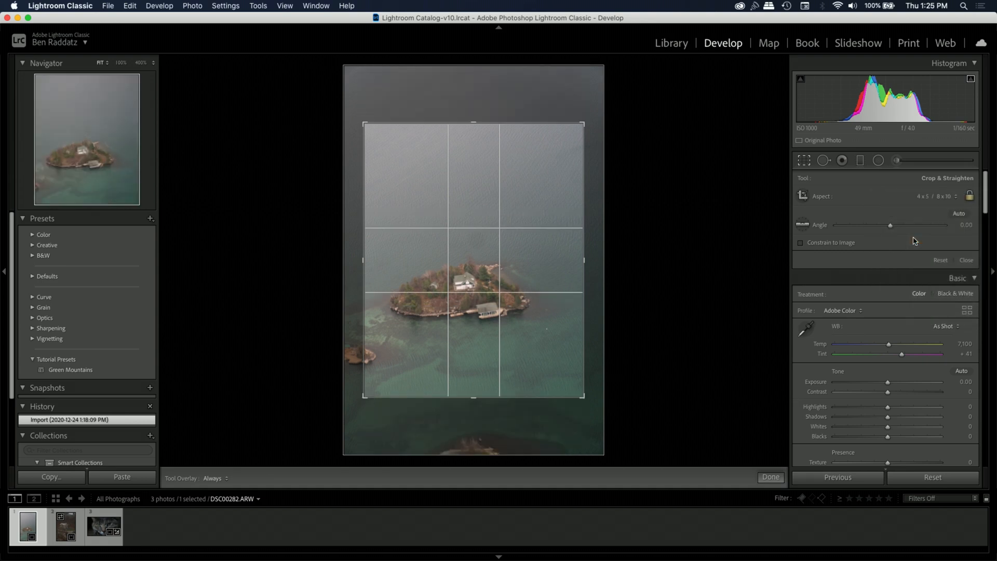
left_click_drag(474, 229, 498, 252)
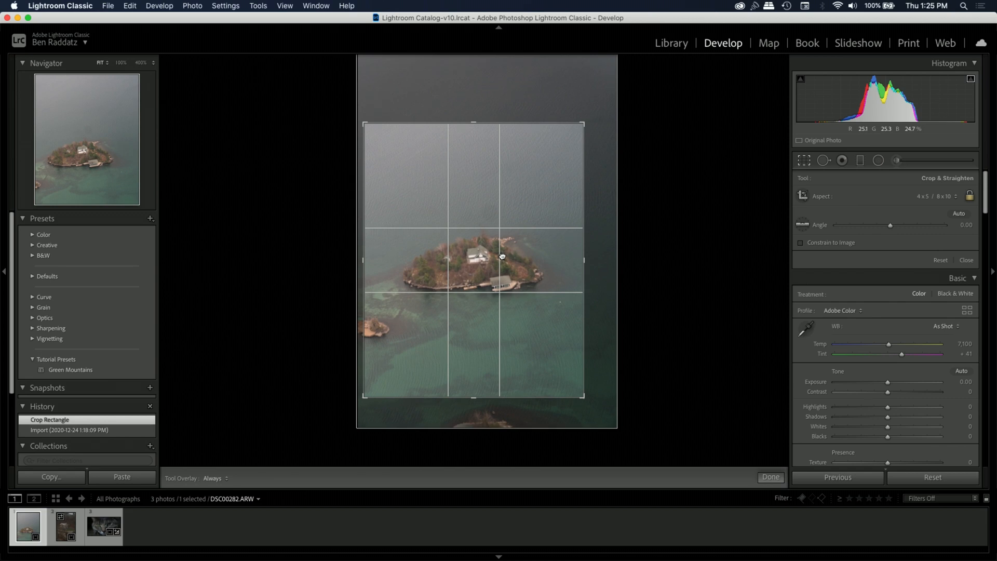
mouse_move(496, 295)
left_mouse_down()
mouse_move(486, 300)
mouse_move(486, 283)
left_mouse_up()
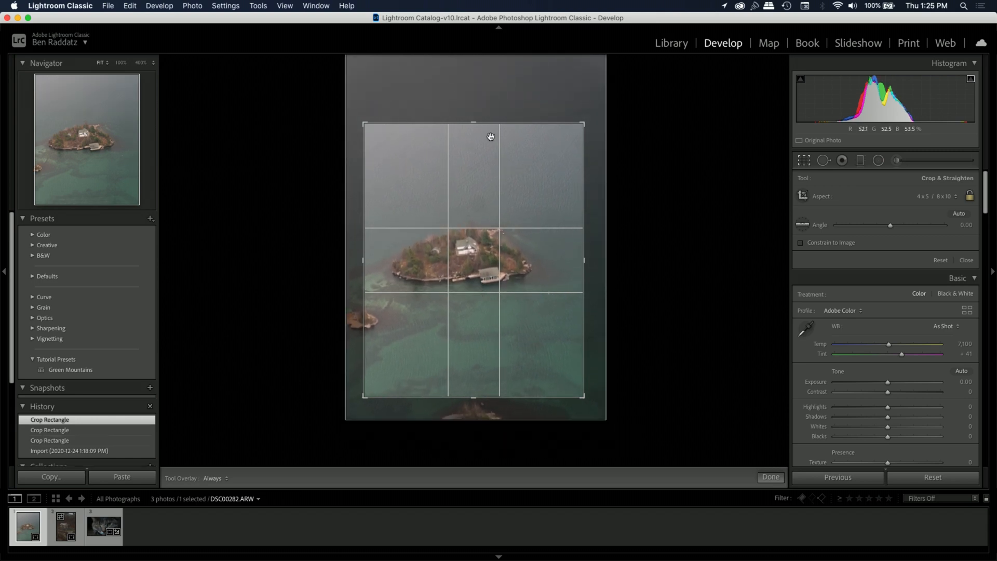
left_click_drag(480, 253, 482, 242)
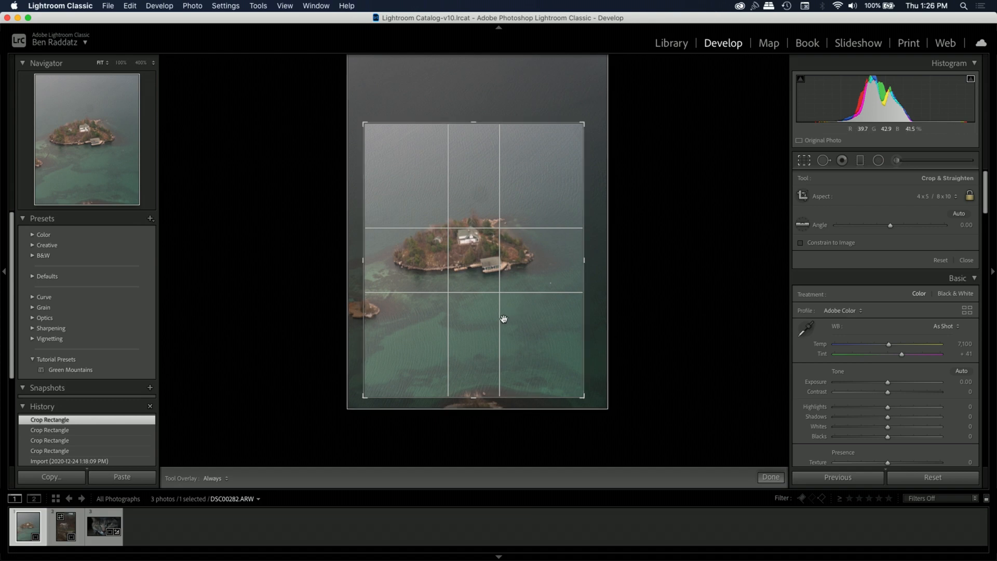
left_click_drag(500, 321, 504, 322)
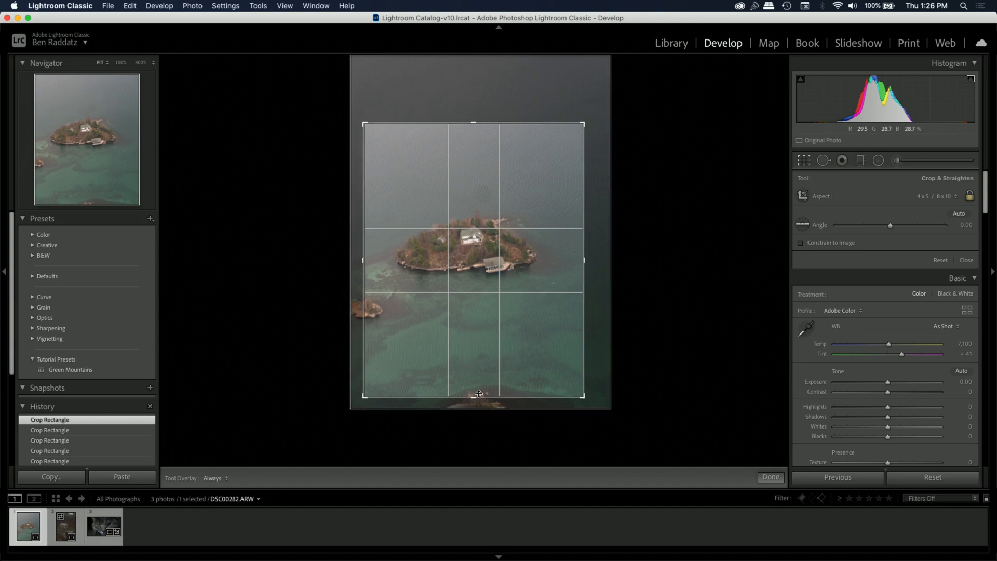
- Tighten the crop slightly, shift the island up within the frame to exclude the rocks at the photo's lower edge, and apply it
mouse_move(475, 397)
left_mouse_down()
mouse_move(475, 406)
mouse_move(476, 389)
left_mouse_up()
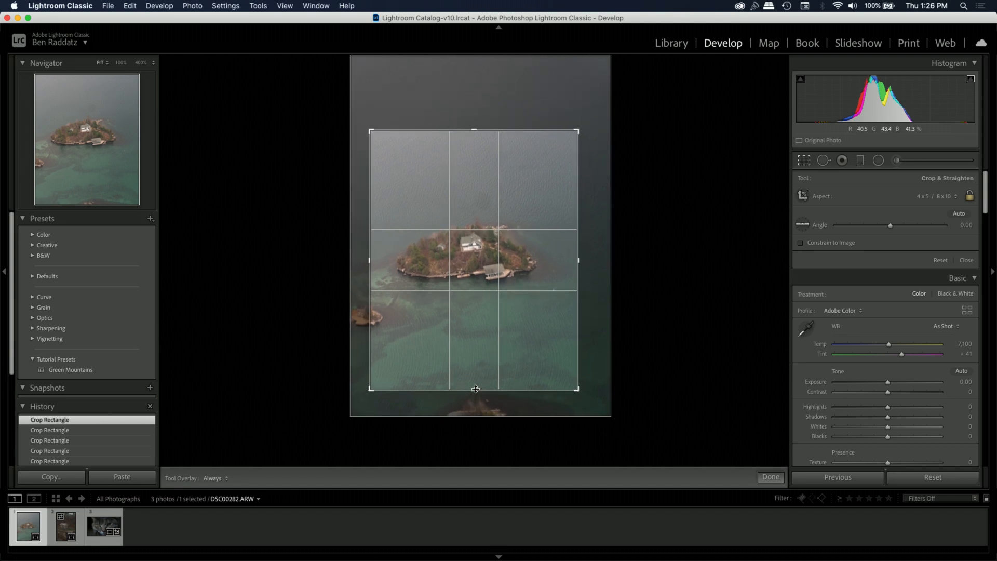
left_click_drag(481, 344, 479, 335)
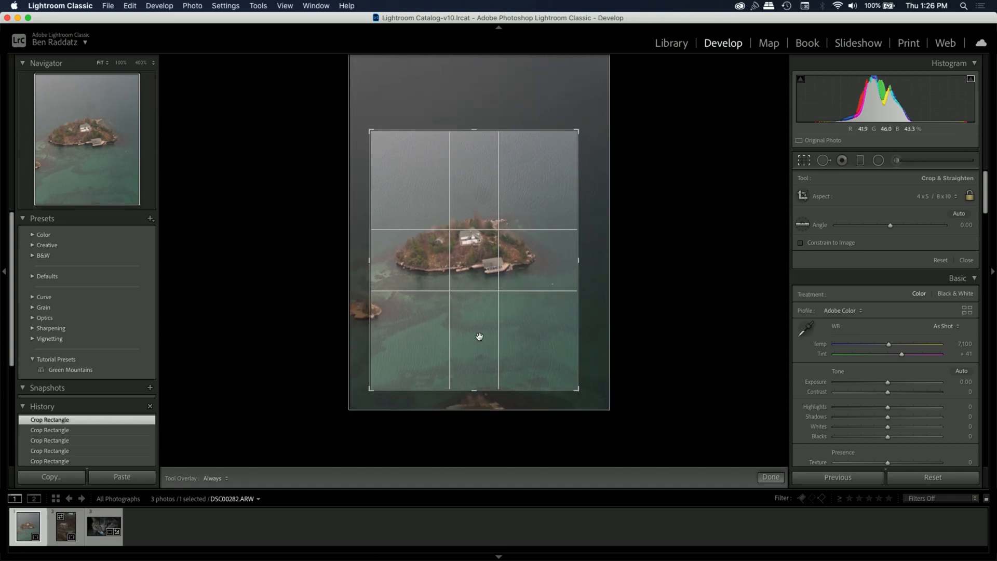
left_click(777, 478)
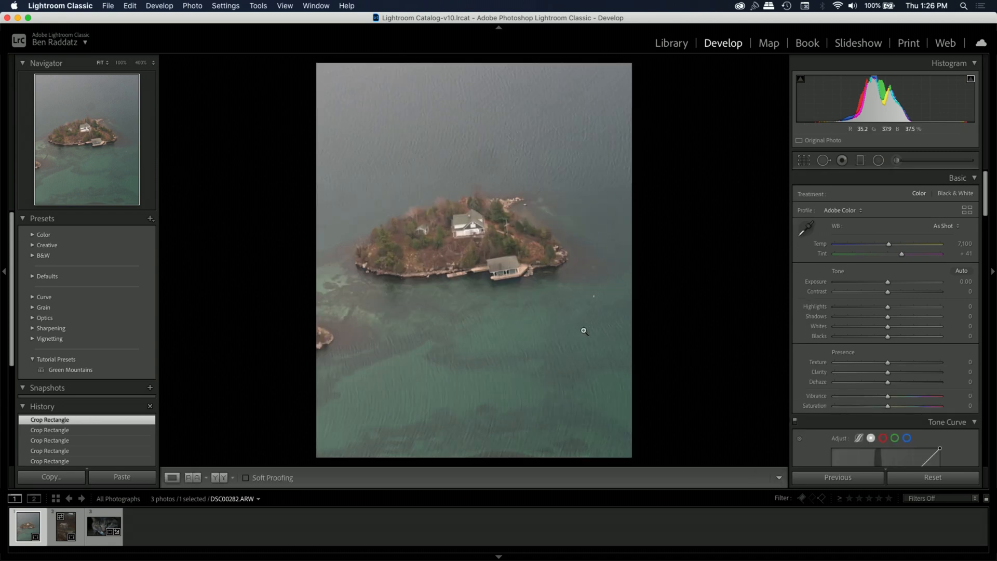
- Remove the small white object floating in the water below the island's right end with Spot Removal
left_click(600, 301)
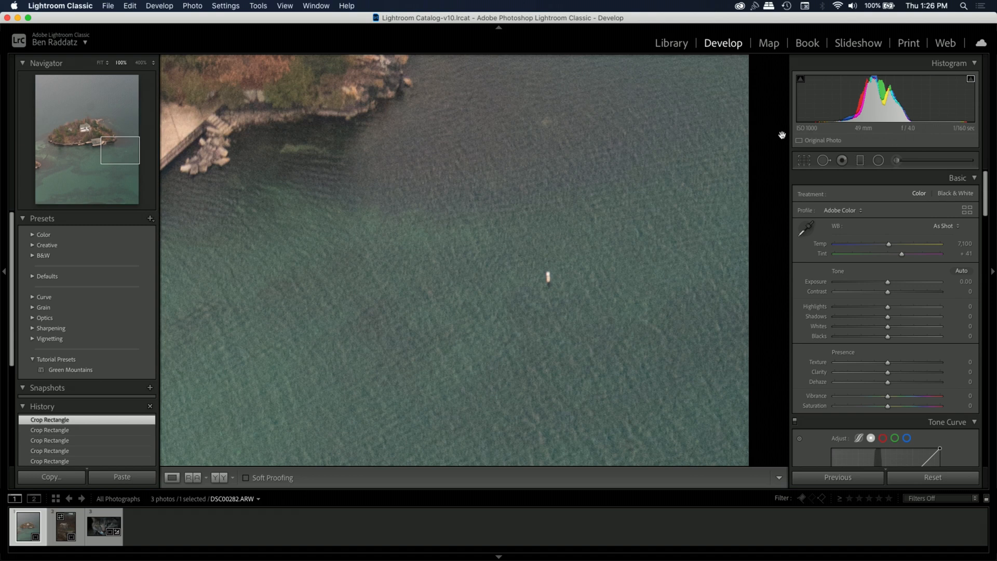
left_click(823, 161)
left_click(549, 280)
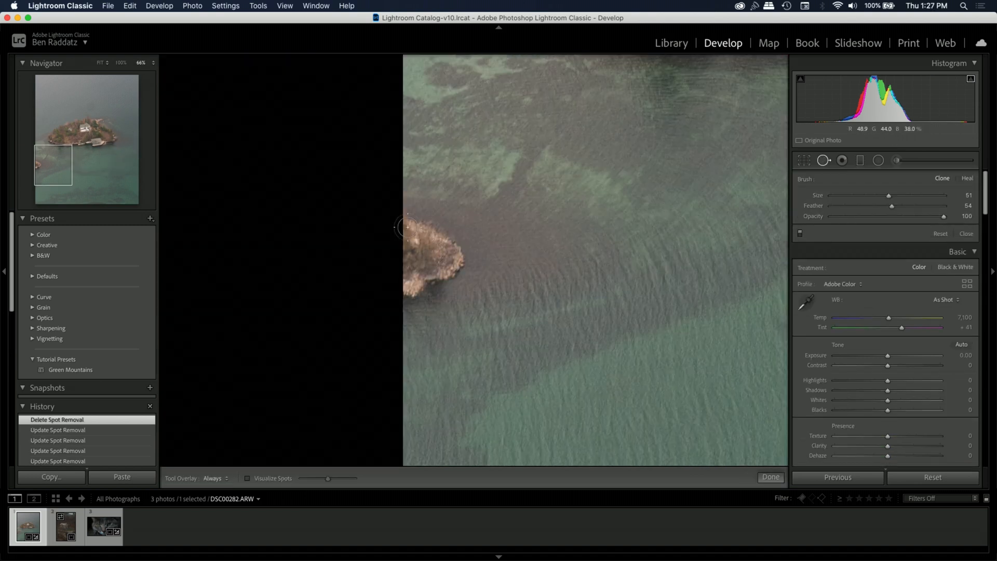
- Paint a spot removal over the small rocky islet at the photo's left edge, resample its source, and set it to Heal
mouse_move(410, 220)
left_mouse_down()
mouse_move(454, 263)
mouse_move(406, 262)
mouse_move(437, 275)
left_mouse_up()
key("slash")
left_click(966, 179)
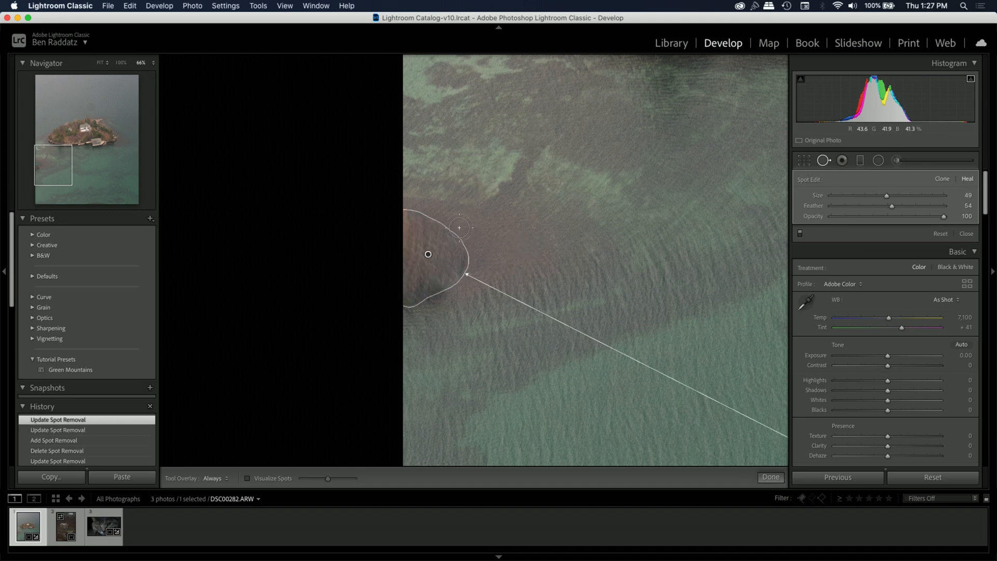
- Heal the curved rim around the removed islet, using the water just beside it as the source
mouse_move(460, 234)
left_mouse_down()
mouse_move(457, 274)
mouse_move(405, 296)
left_mouse_up()
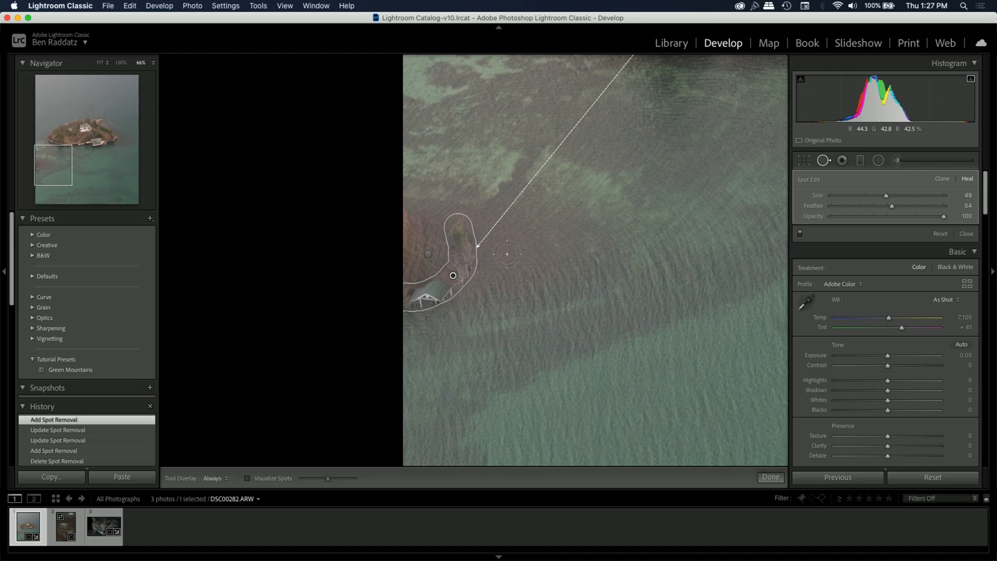
key("slash")
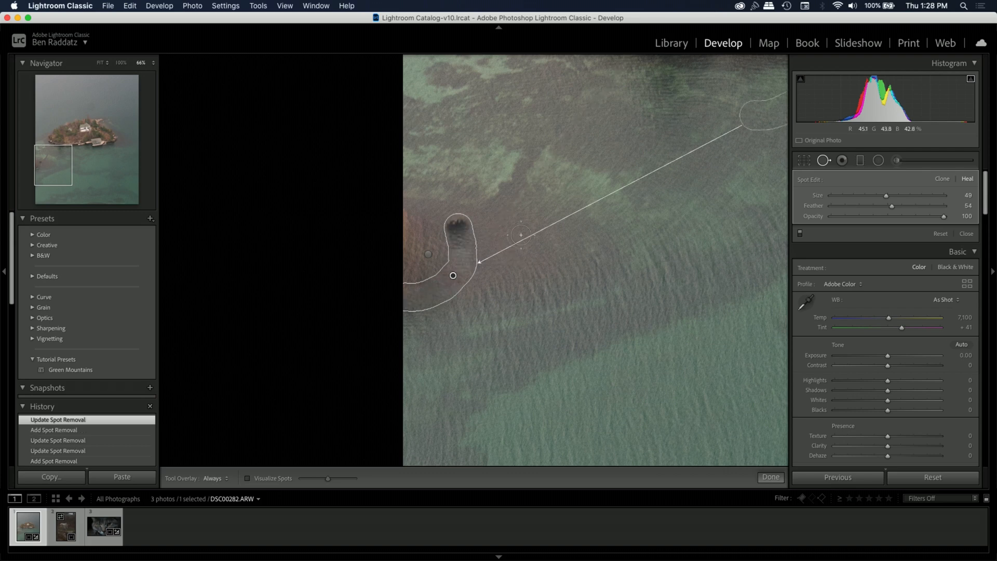
key("slash")
key("slash")
key("slash")
key("slash")
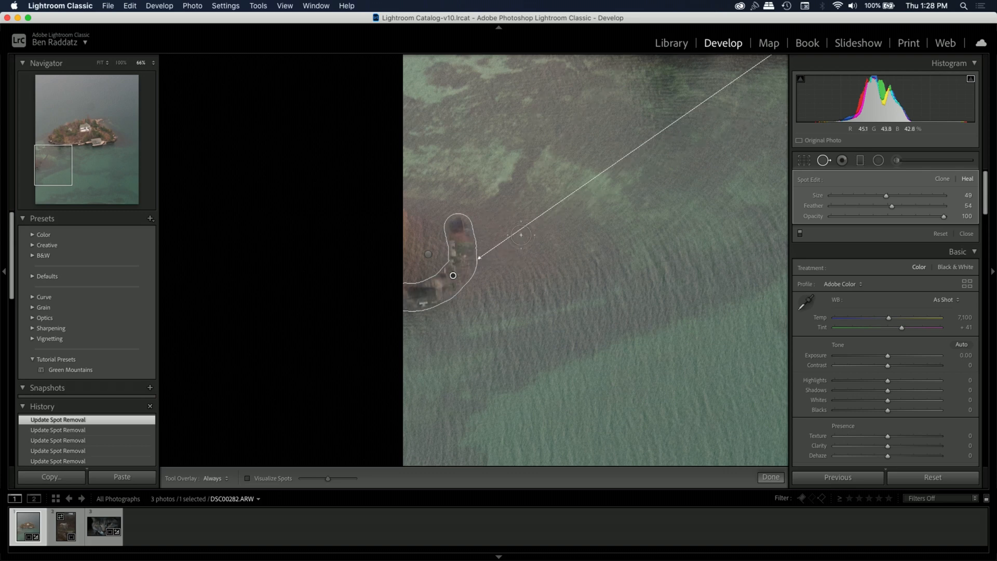
left_click(520, 235)
left_click_drag(515, 212, 344, 339)
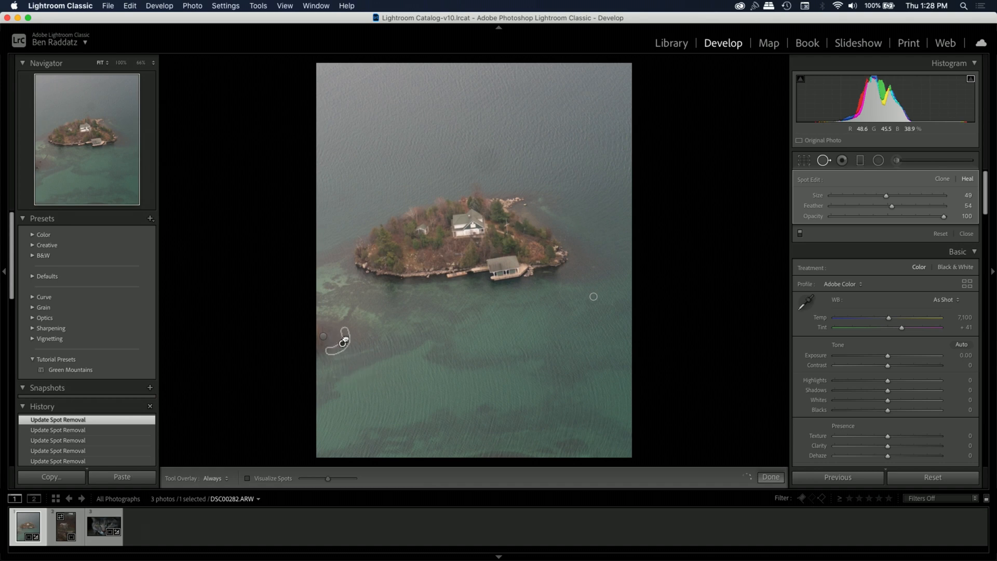
left_click(337, 337)
key("q")
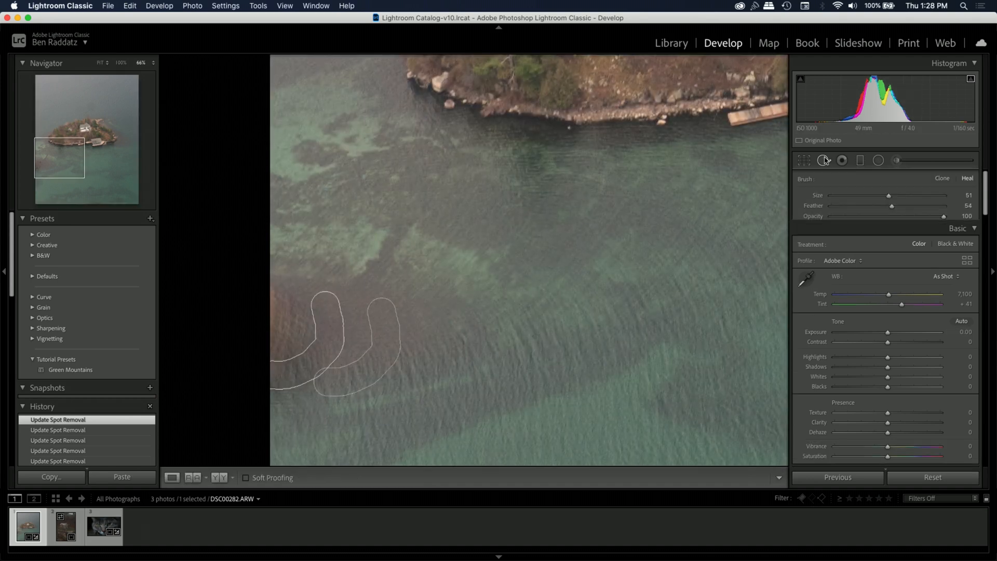
- Heal the leftover reddish patch at the photo's left edge with a size 77 brush at feather 100, and shift the spot down over it
left_click(319, 353)
left_click(322, 329)
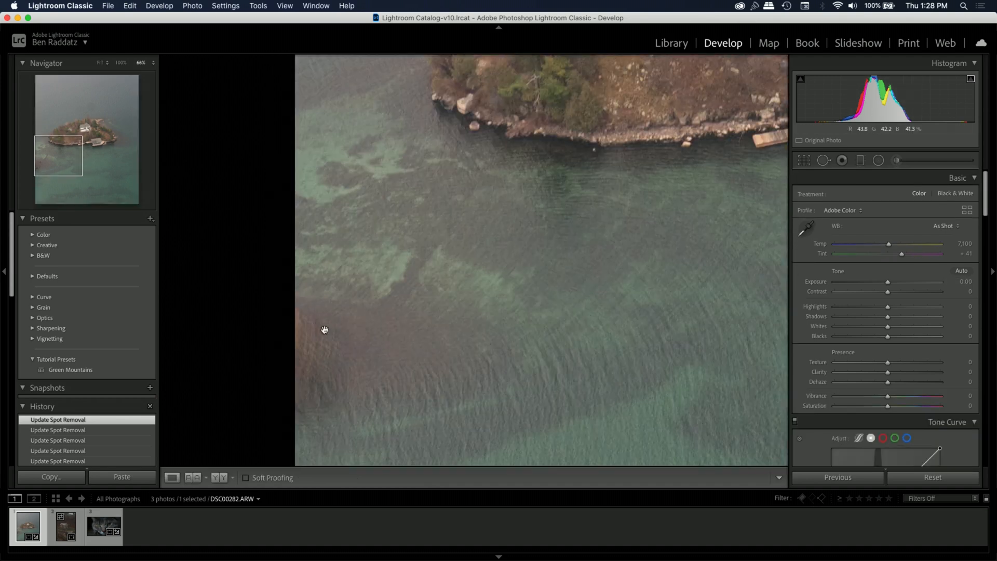
key("q")
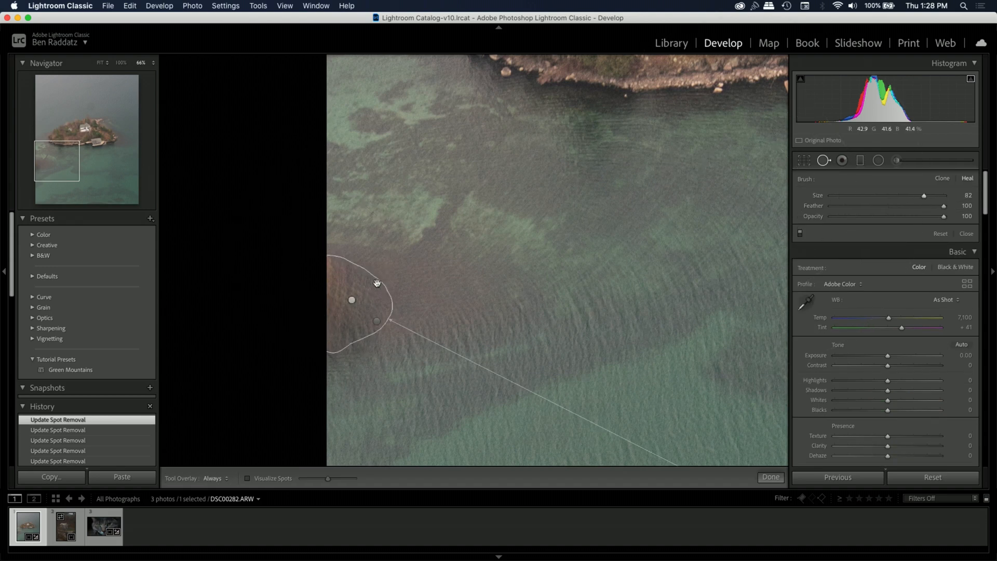
left_click_drag(924, 196, 909, 198)
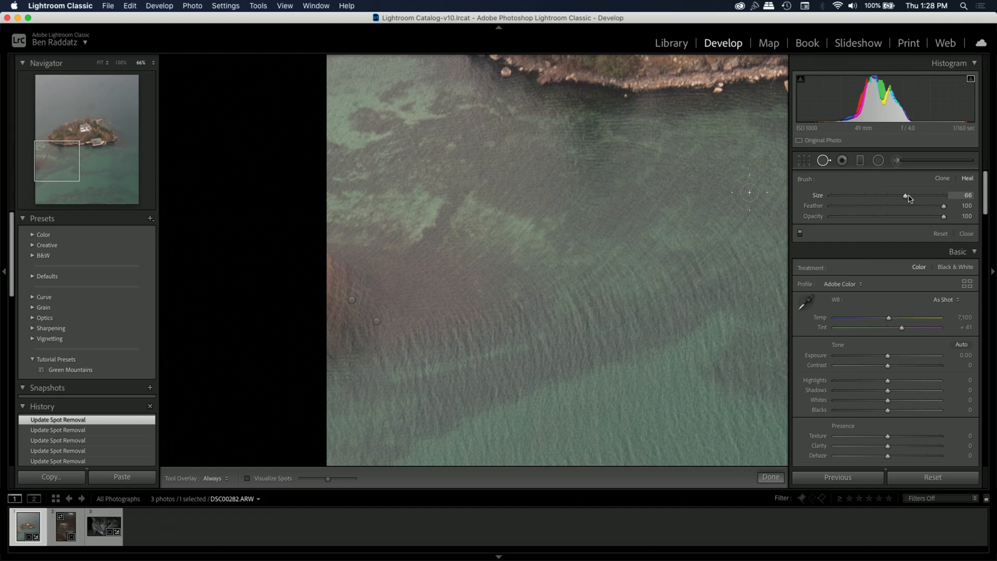
left_click_drag(351, 267, 358, 312)
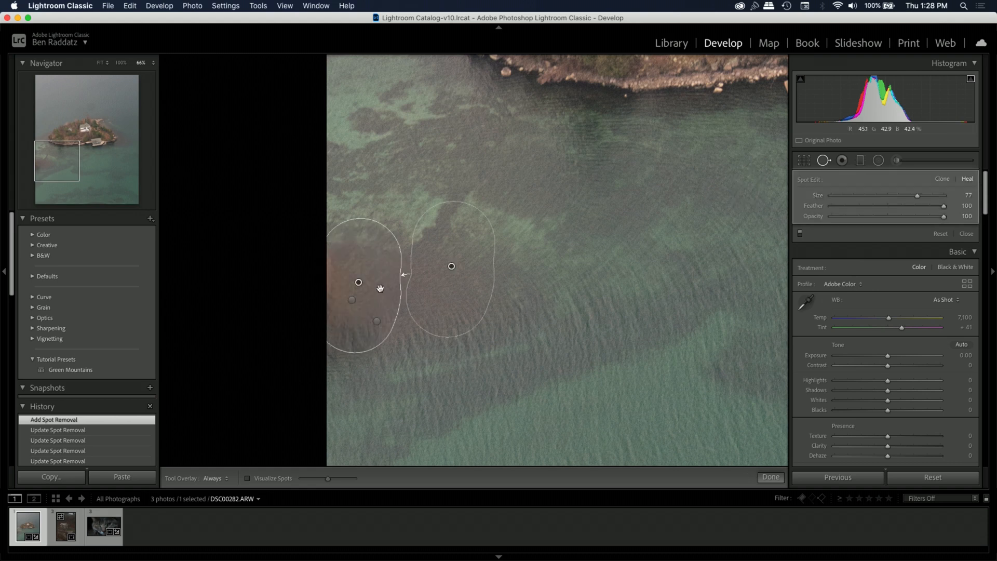
left_click(368, 309)
key("q")
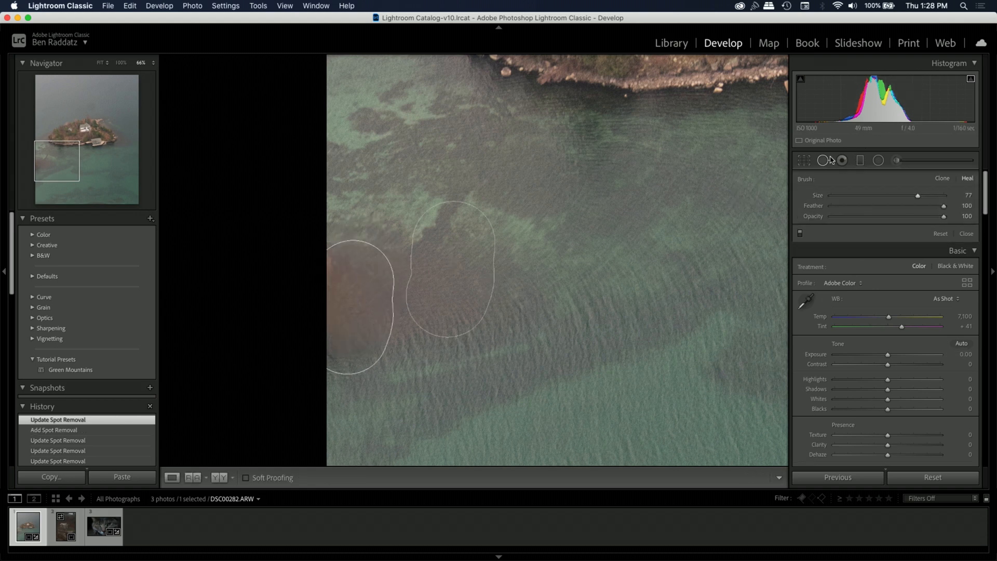
- Compare the retouched water with the original photo, close up and in full view
key("backslash")
key("backslash")
key("backslash")
key("backslash")
left_click(529, 305)
left_click(530, 306)
left_click(529, 306)
left_click(530, 306)
left_click(499, 363)
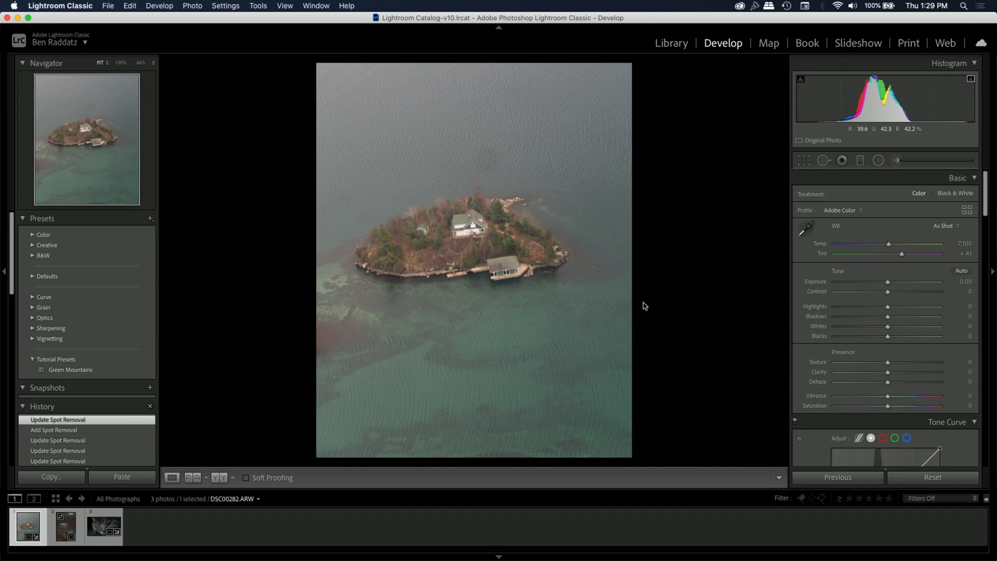
- Heal the small speck in the water right of the island's rocky tip using a smaller brush
left_click(598, 266)
left_click_drag(639, 251, 627, 263)
key("q")
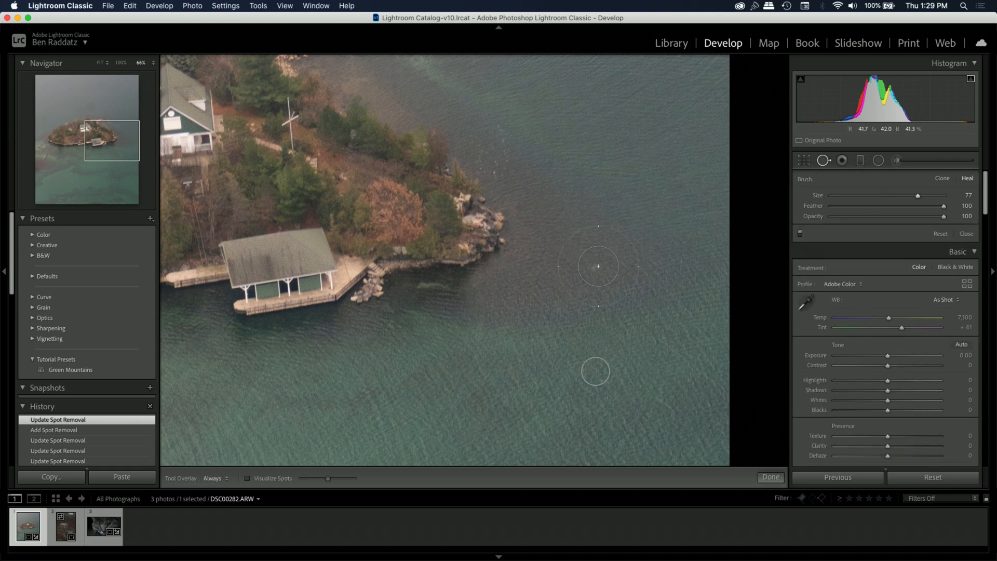
left_click_drag(917, 196, 870, 197)
left_click(594, 267)
left_click(824, 160)
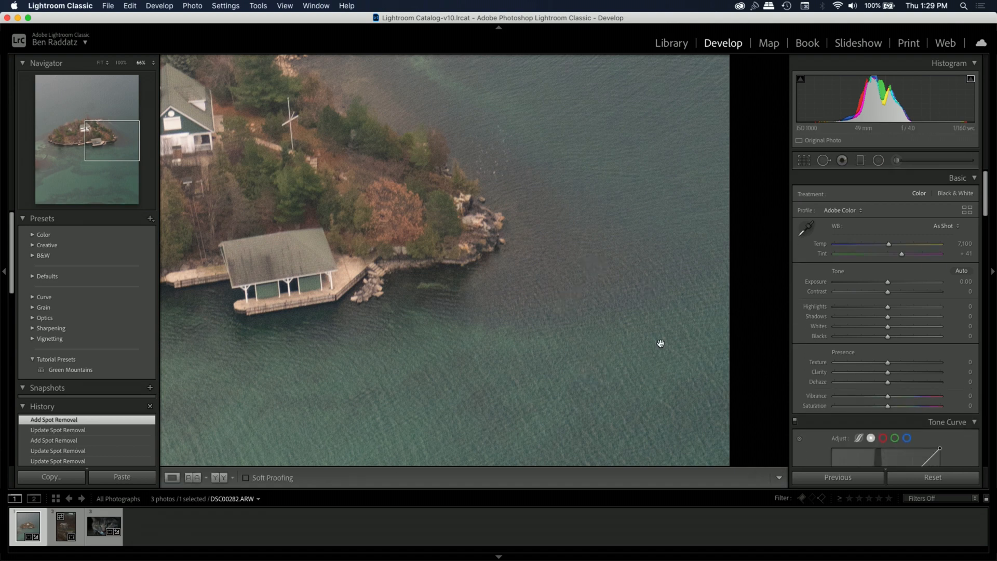
left_click(545, 201)
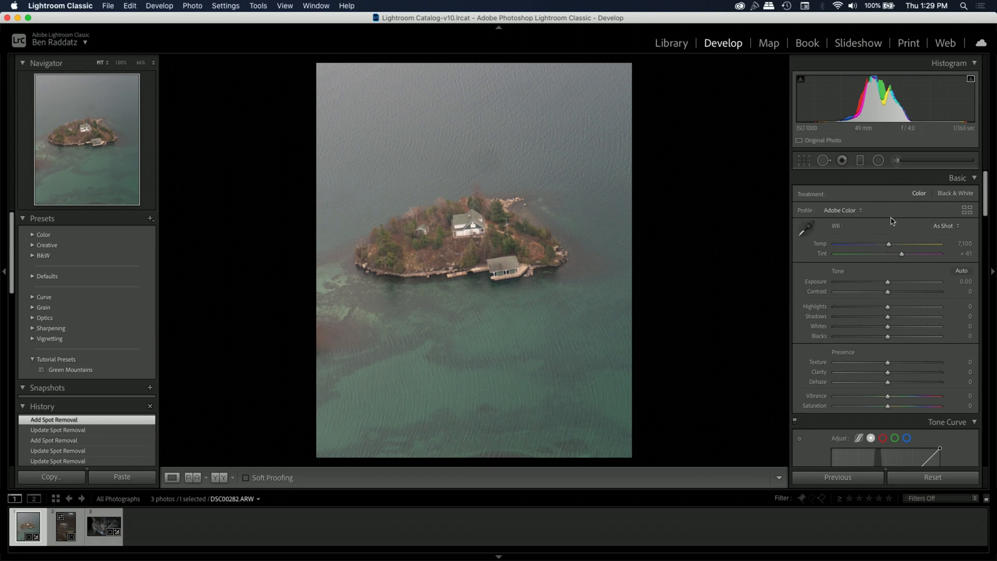
- Apply the Adobe Landscape profile and cool the white balance temperature to 6,892
left_click(859, 210)
left_click(852, 218)
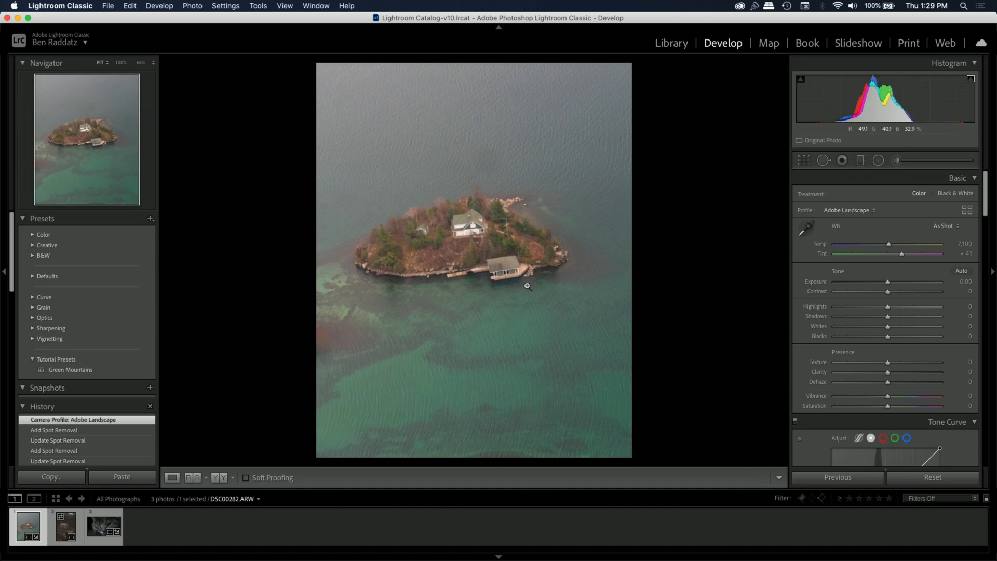
left_click_drag(888, 244, 887, 249)
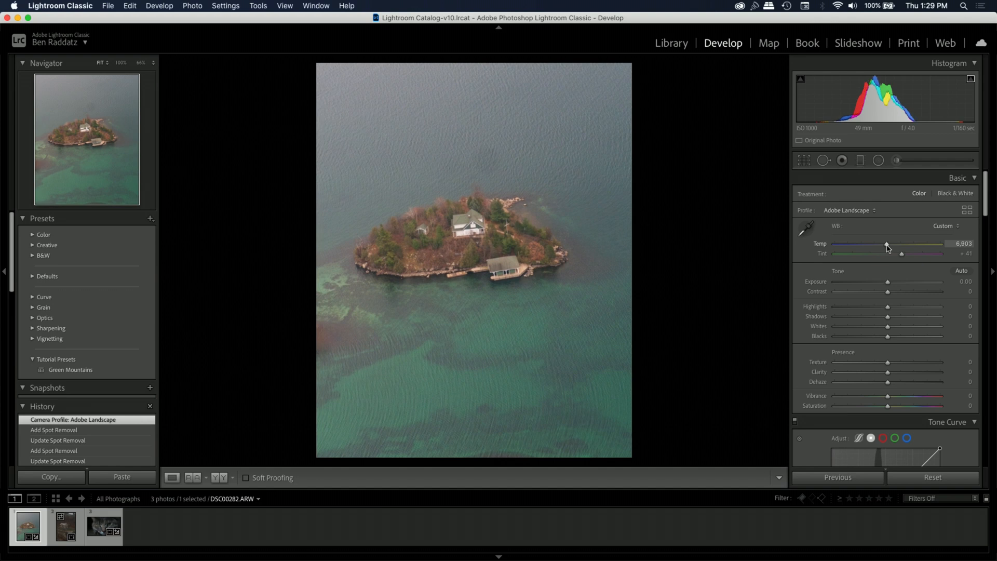
- Set the contrast to +38 and dehaze to +14
left_click_drag(888, 292, 908, 297)
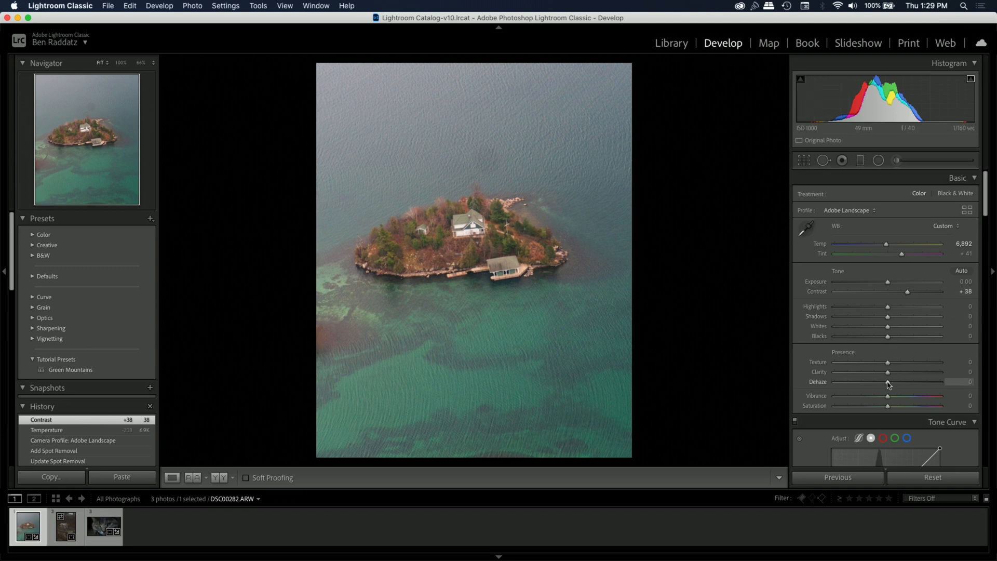
mouse_move(901, 385)
left_mouse_down()
mouse_move(911, 384)
mouse_move(892, 389)
mouse_move(917, 389)
left_mouse_up()
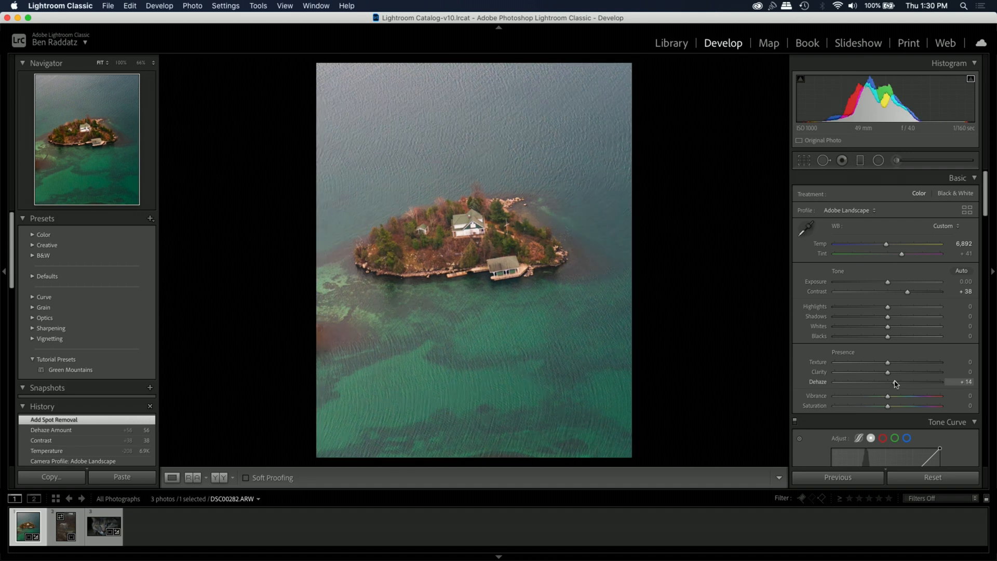
left_click_drag(896, 384, 894, 383)
- Move the source of the healing spot above the island onto the clean water directly to its right
left_click(824, 160)
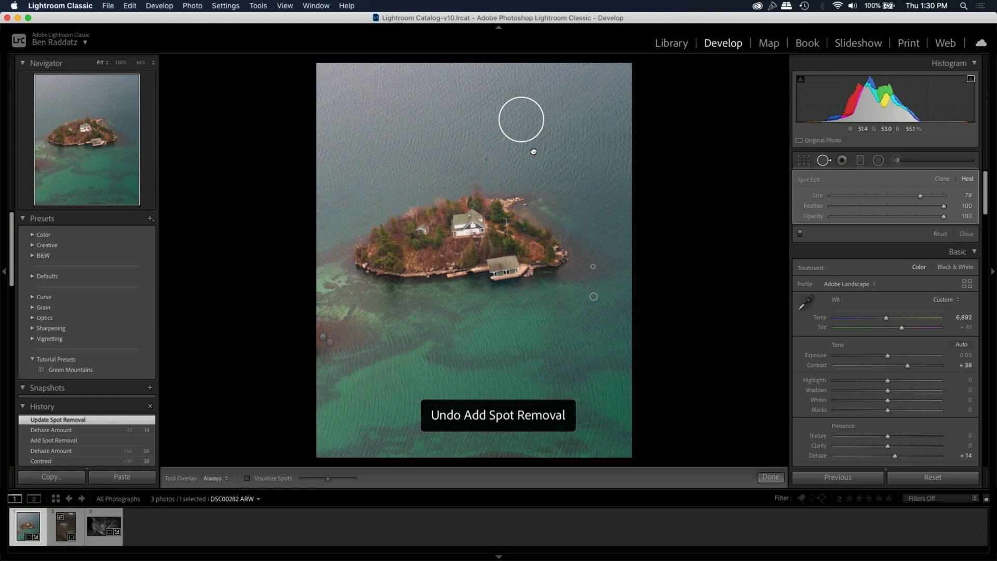
left_click_drag(534, 152, 530, 159)
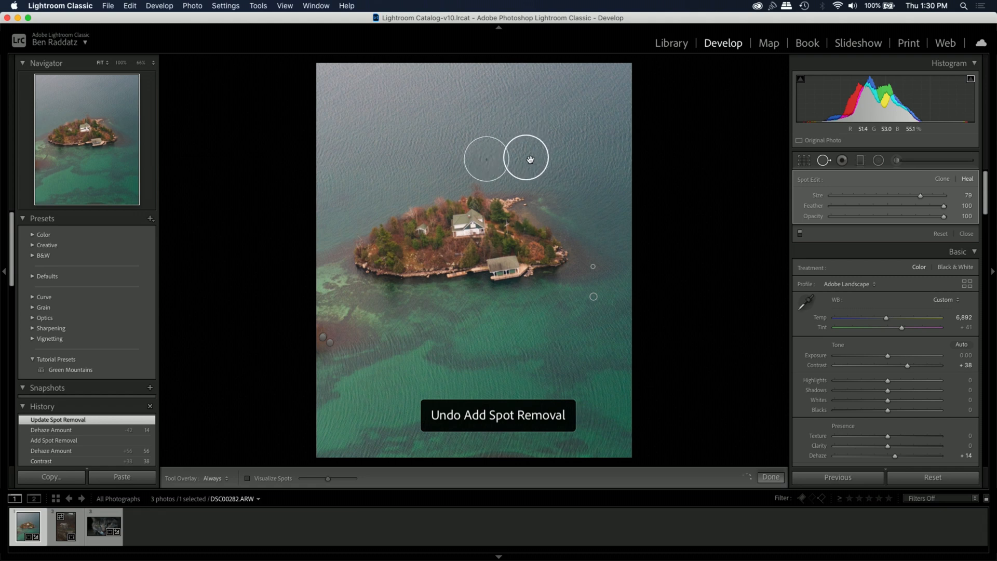
key("q")
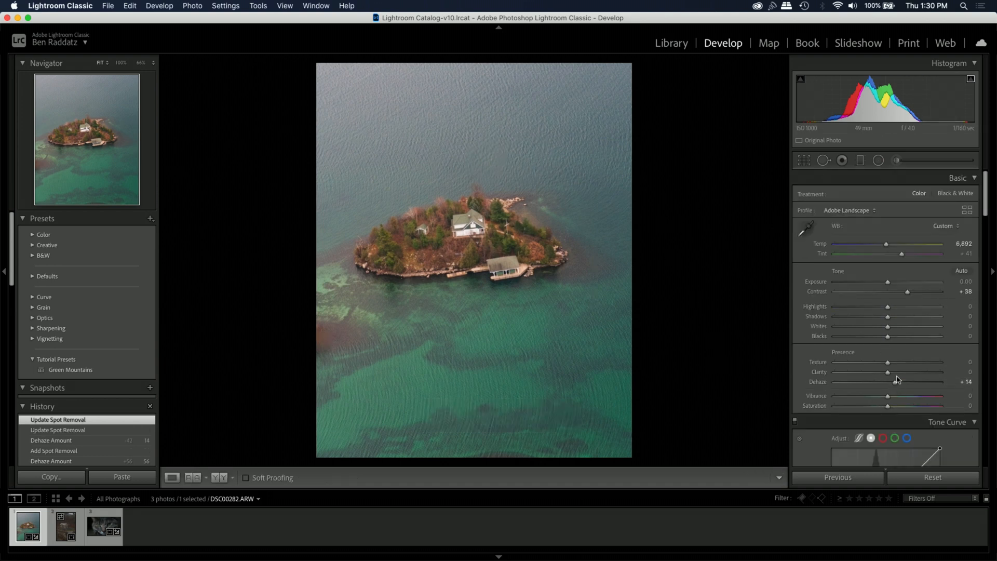
- Soften the photo by setting clarity to -15 and texture to -16
left_click_drag(892, 373, 884, 375)
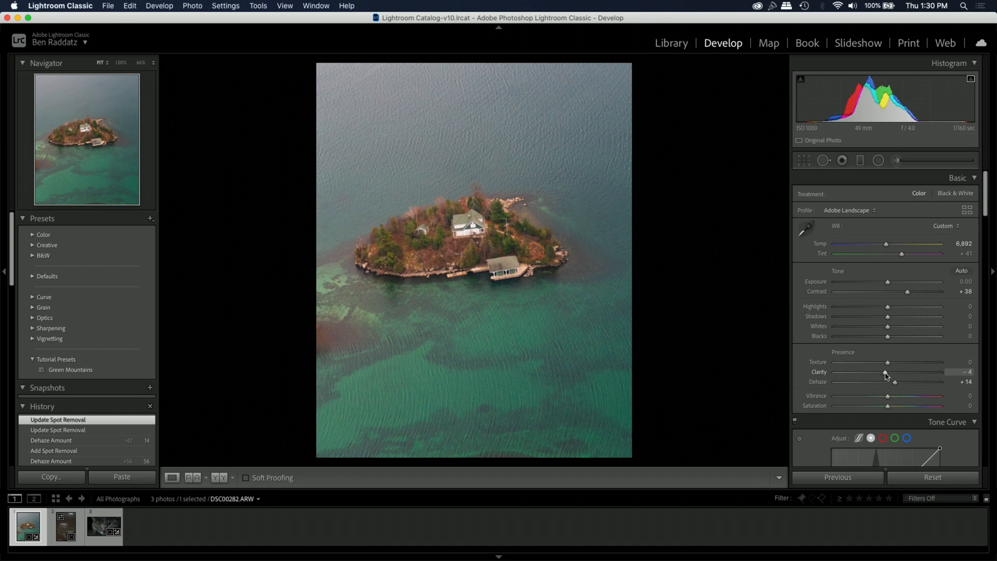
left_click_drag(884, 375, 880, 366)
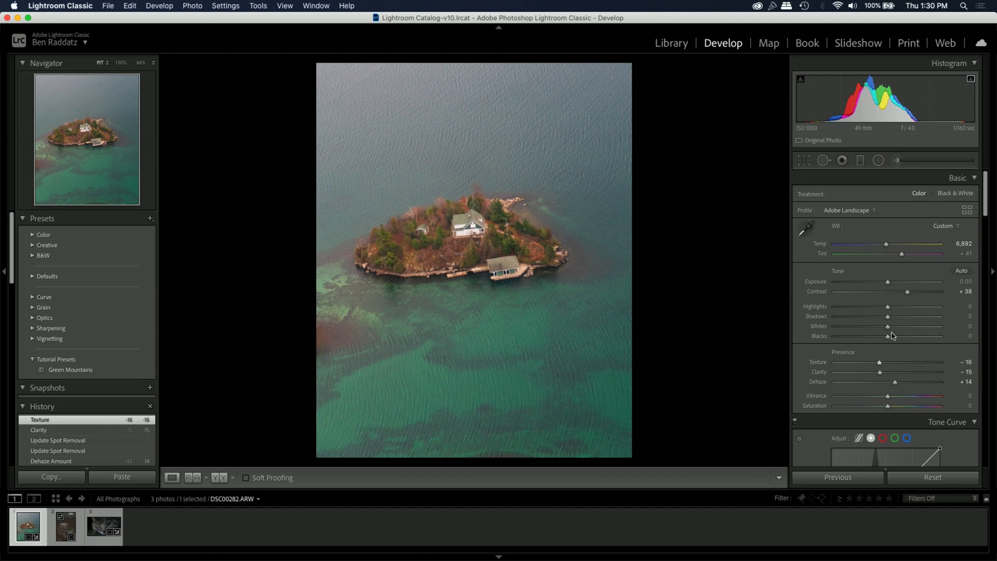
- Set the highlights to -34, shadows to -15, whites to +9 and blacks to -24
key("z")
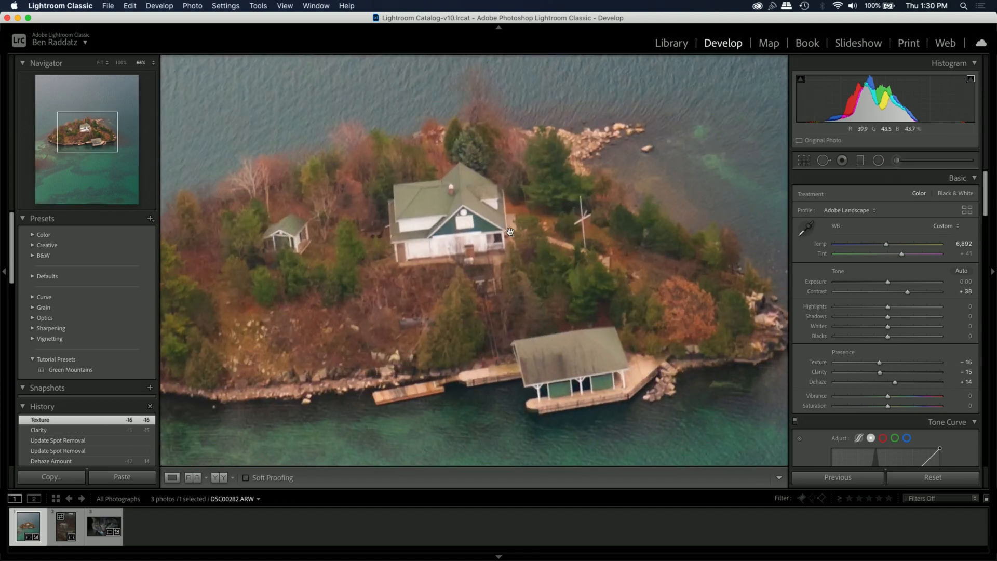
left_click_drag(889, 312, 875, 338)
left_click(594, 289)
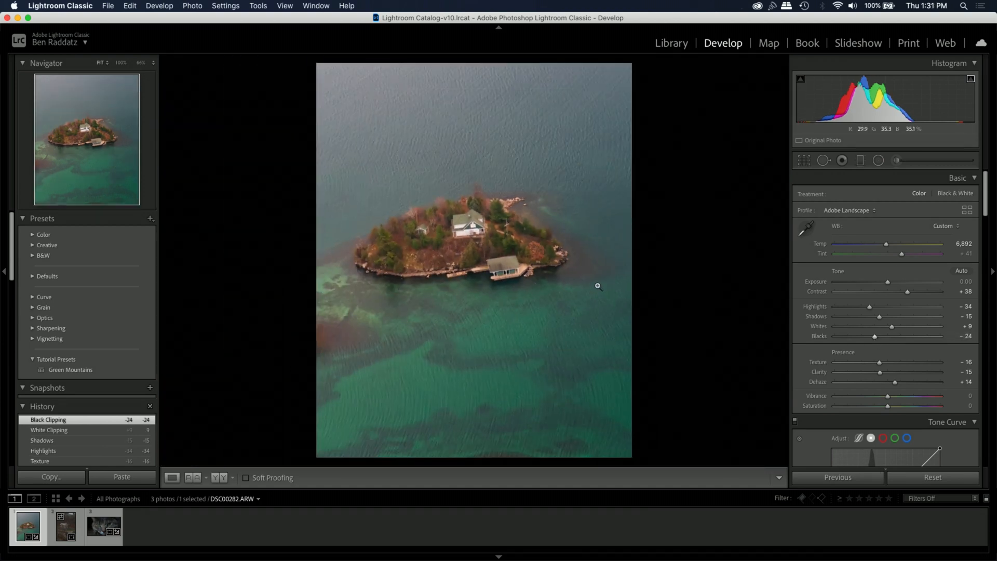
- Compare the photo with its unedited version, and set tint to +39, vibrance to +12 and saturation to -5
key("backslash")
key("backslash")
key("backslash")
key("backslash")
key("backslash")
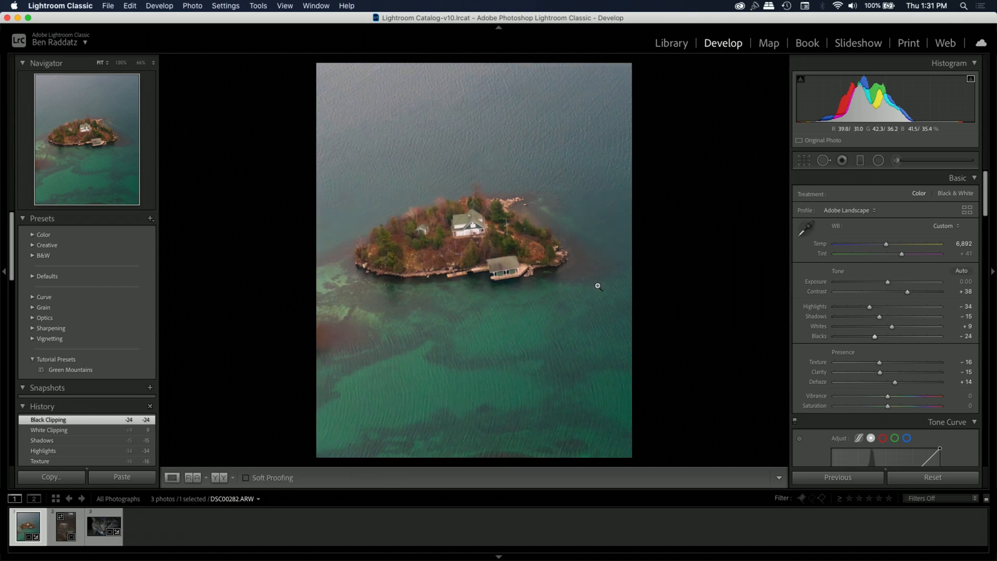
key("backslash")
left_click_drag(955, 250, 952, 250)
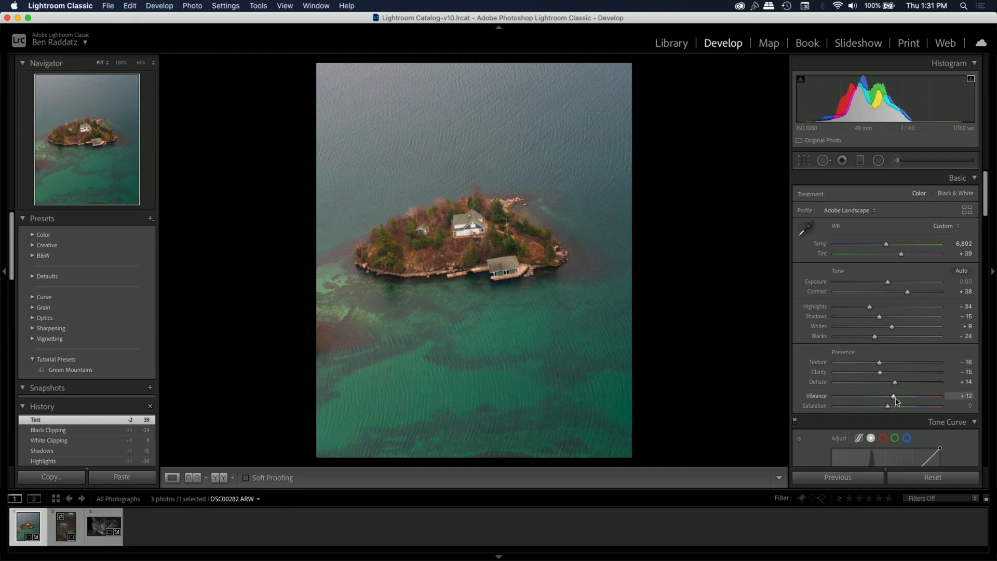
left_click_drag(888, 406, 886, 408)
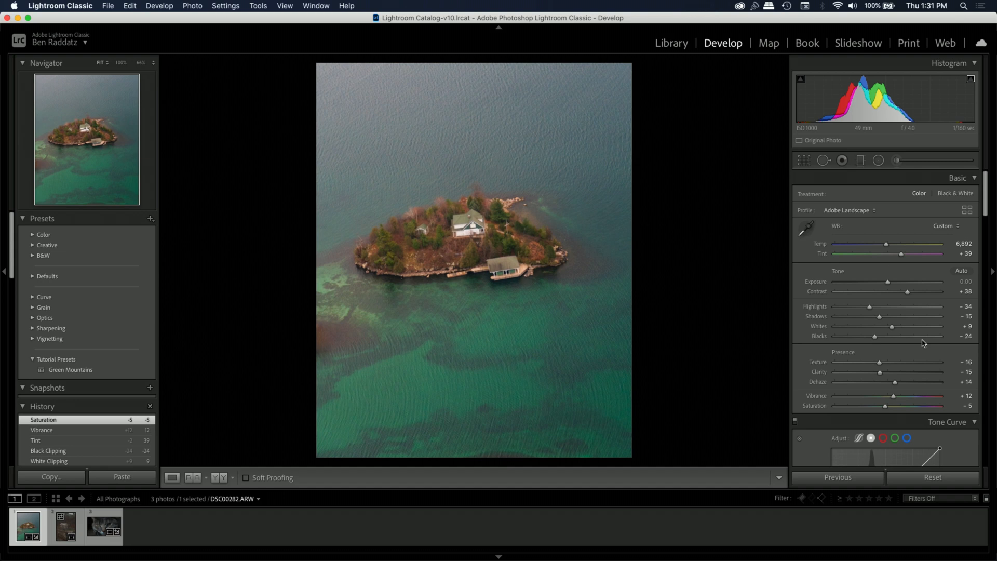
- Shape a gentle S-curve on the main point curve with input/output points at 128/128, 69/61 and 184/190
scroll(924, 343, "down", 10)
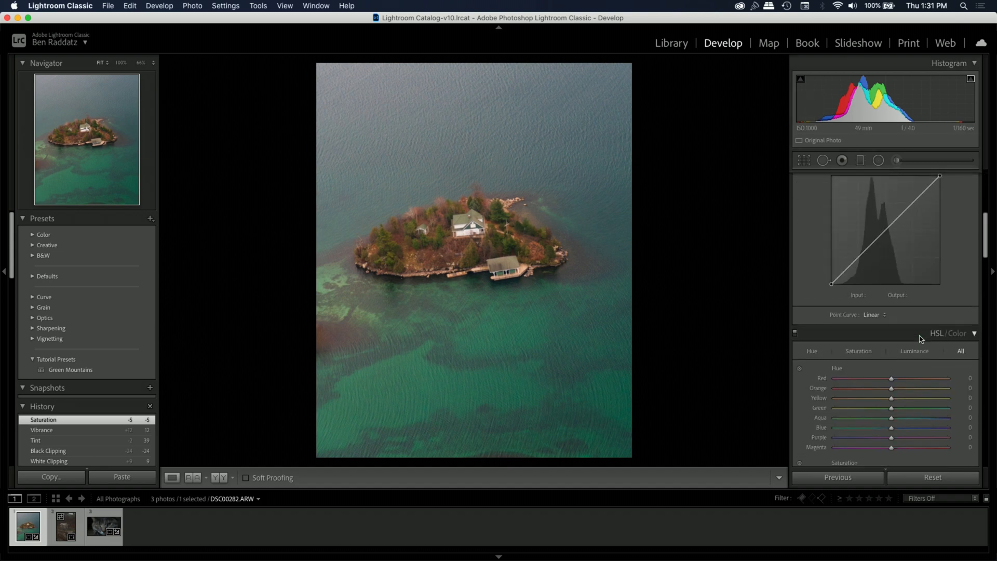
scroll(921, 338, "up", 1)
left_click(885, 251)
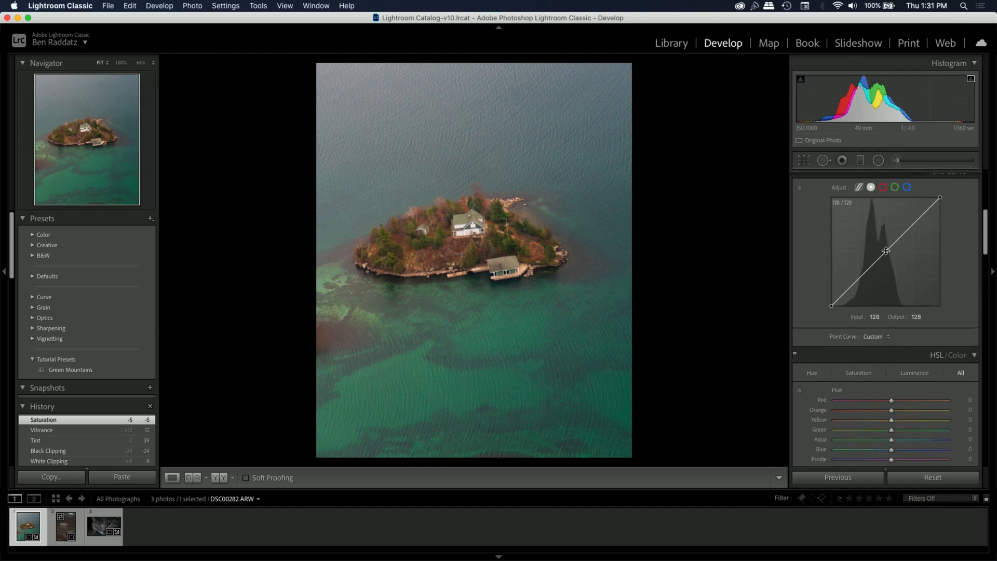
left_click_drag(860, 277, 861, 282)
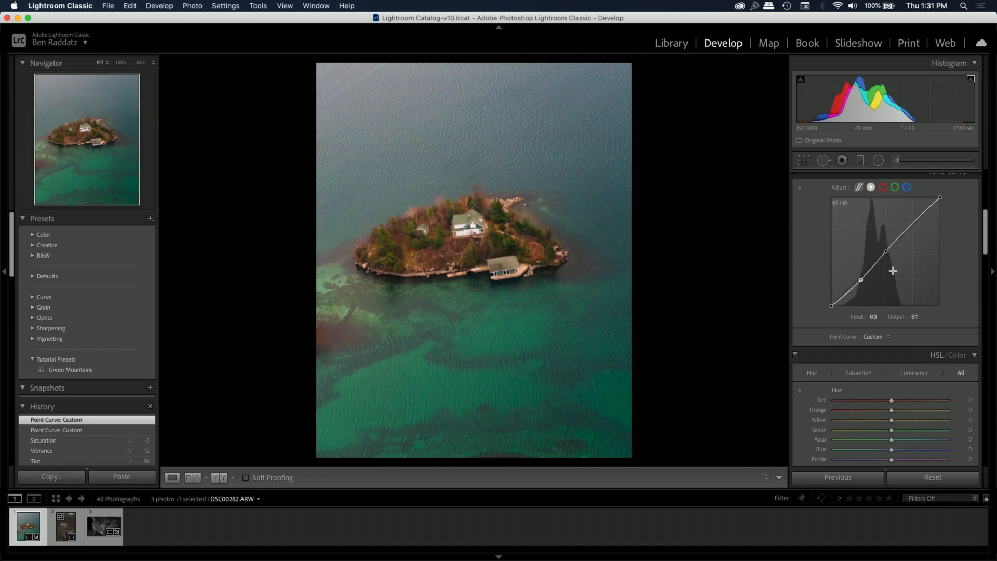
left_click(910, 225)
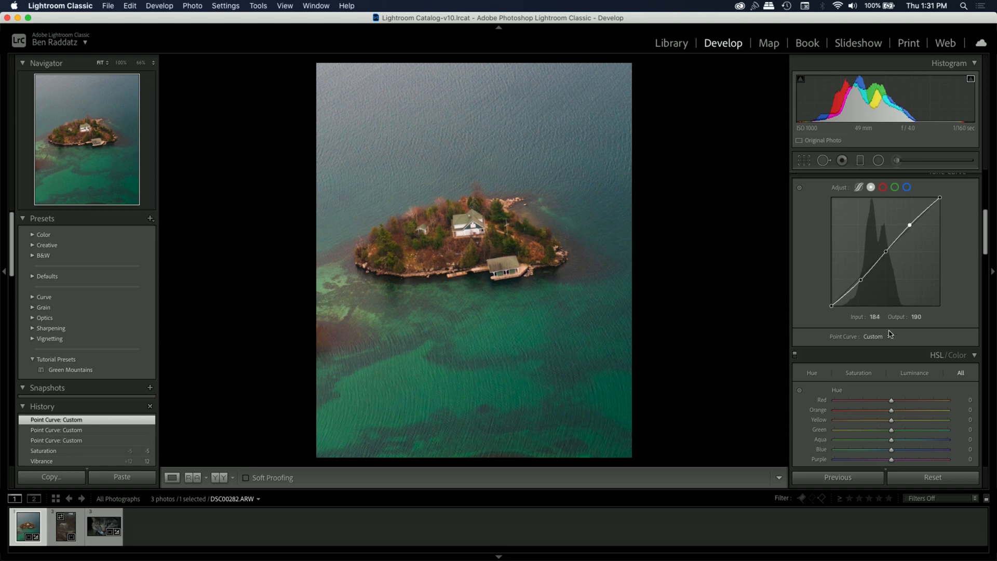
- Anchor the middle of the red channel curve and raise its upper part with a point at input 182, output 188
left_click(906, 187)
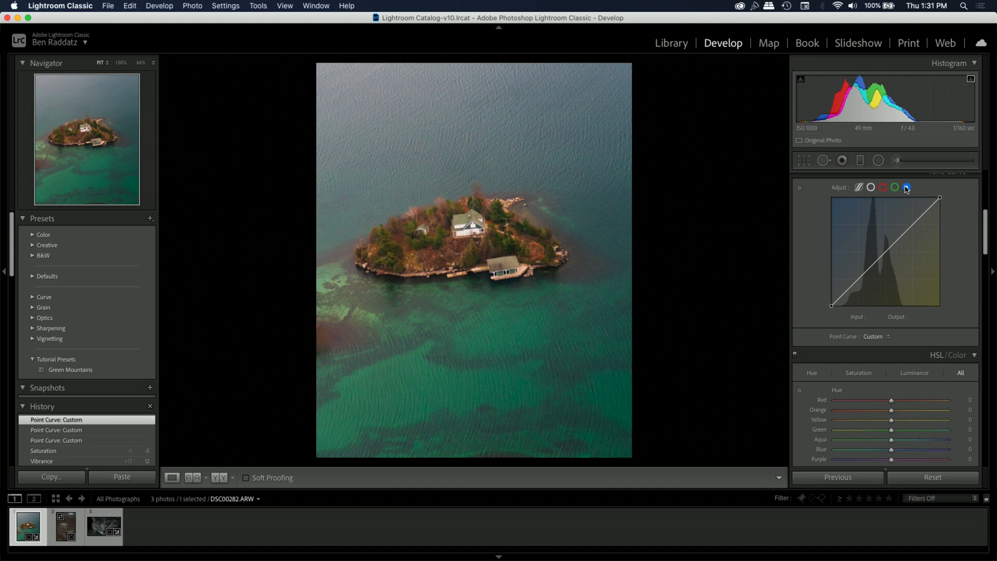
left_click(883, 188)
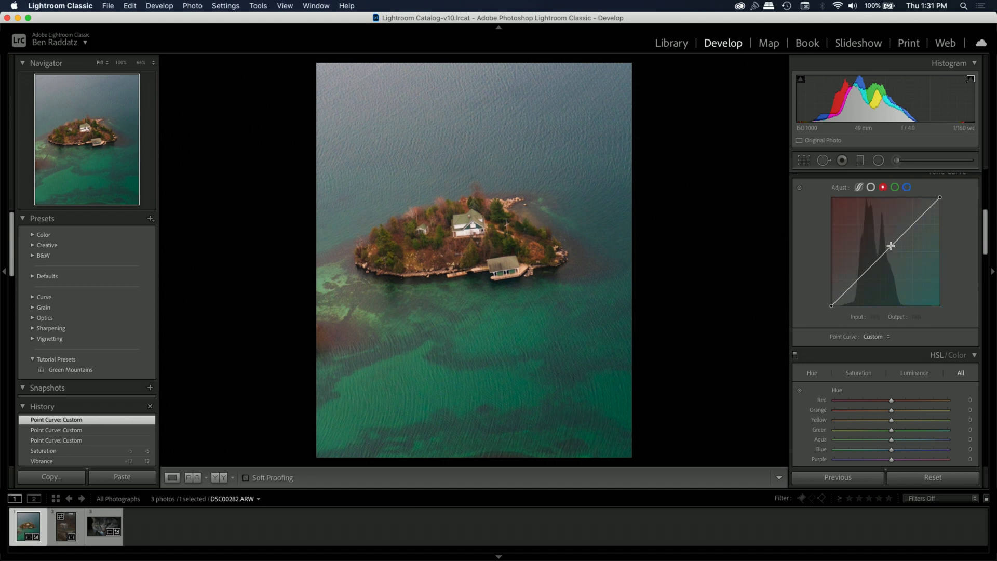
left_click(884, 253)
mouse_move(913, 227)
left_mouse_down()
mouse_move(910, 217)
mouse_move(910, 227)
left_mouse_up()
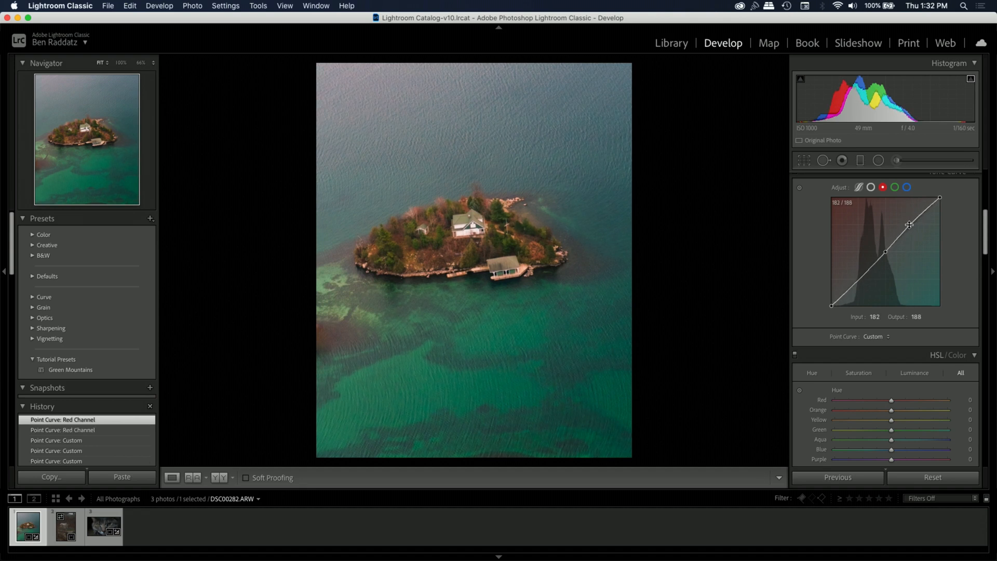
- Anchor the blue channel curve at 128/128, lower its highlights at input 191 to output 185, and compare the photo with and without the tone curve
left_click(907, 187)
left_click(886, 253)
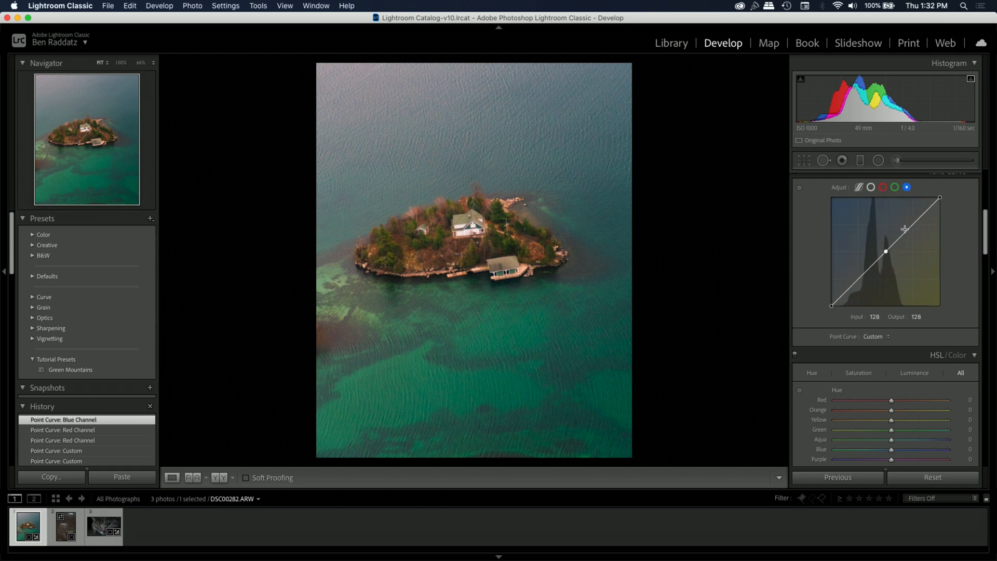
left_click_drag(912, 224, 914, 229)
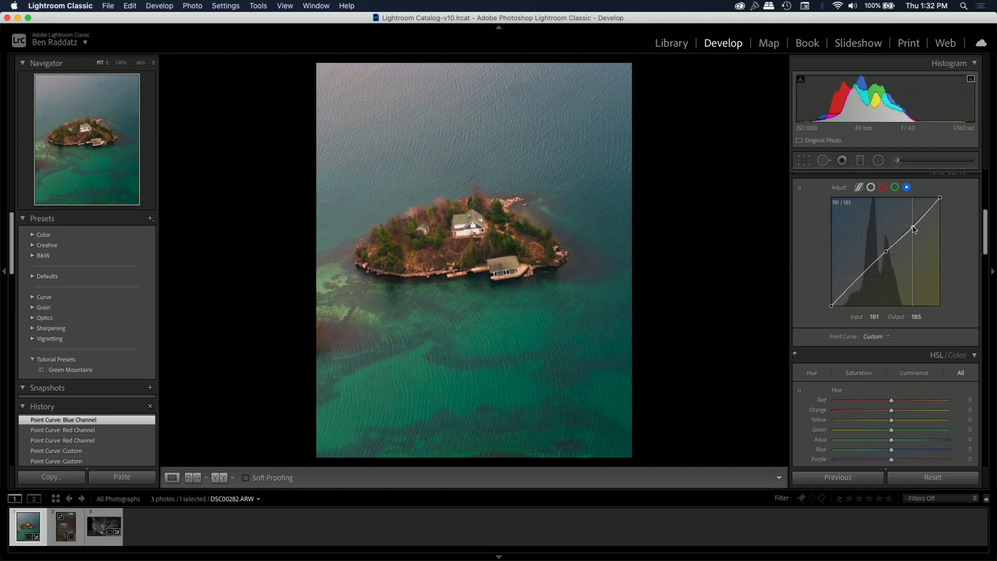
left_click_drag(914, 229, 914, 229)
scroll(802, 208, "up", 1)
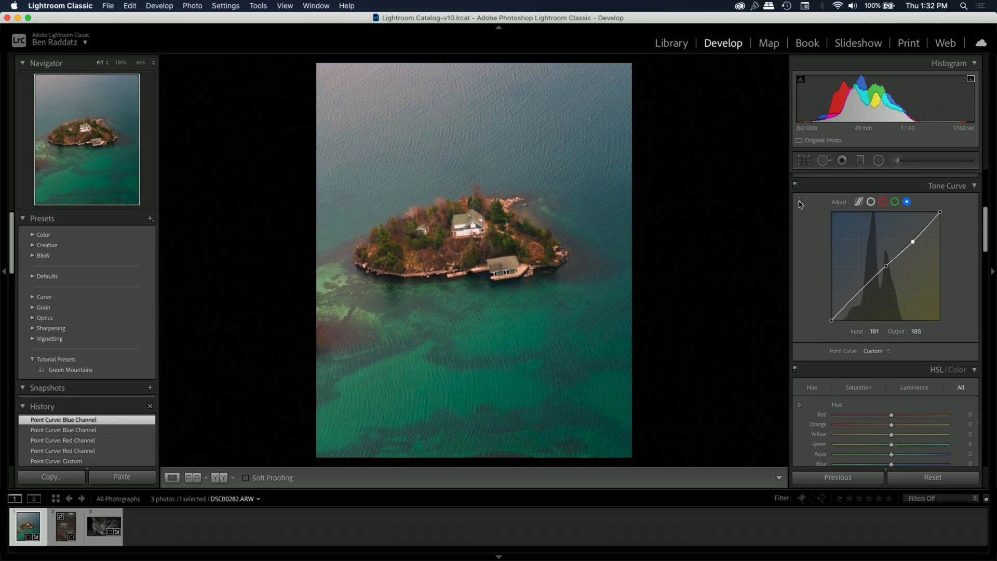
left_click(795, 186)
left_click(795, 185)
left_click(795, 185)
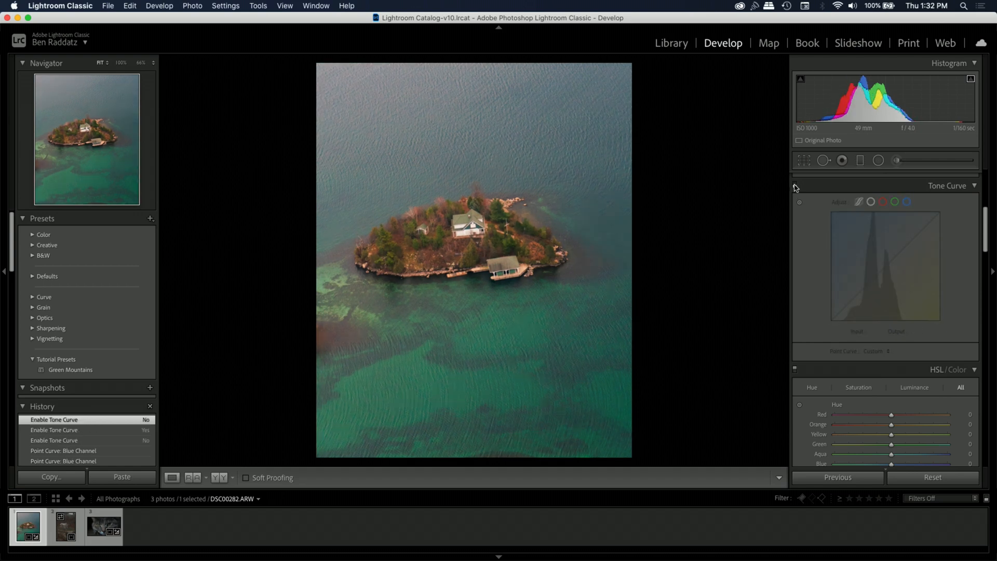
left_click(795, 185)
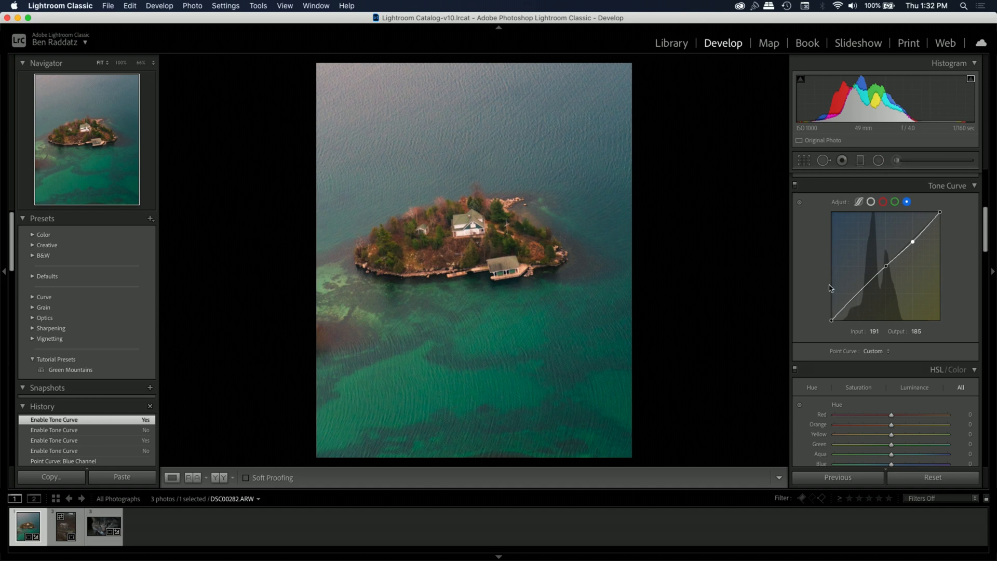
- Set the color saturation of red to -13, orange to +18 and yellow to -17 while viewing the island up close
scroll(830, 288, "down", 6)
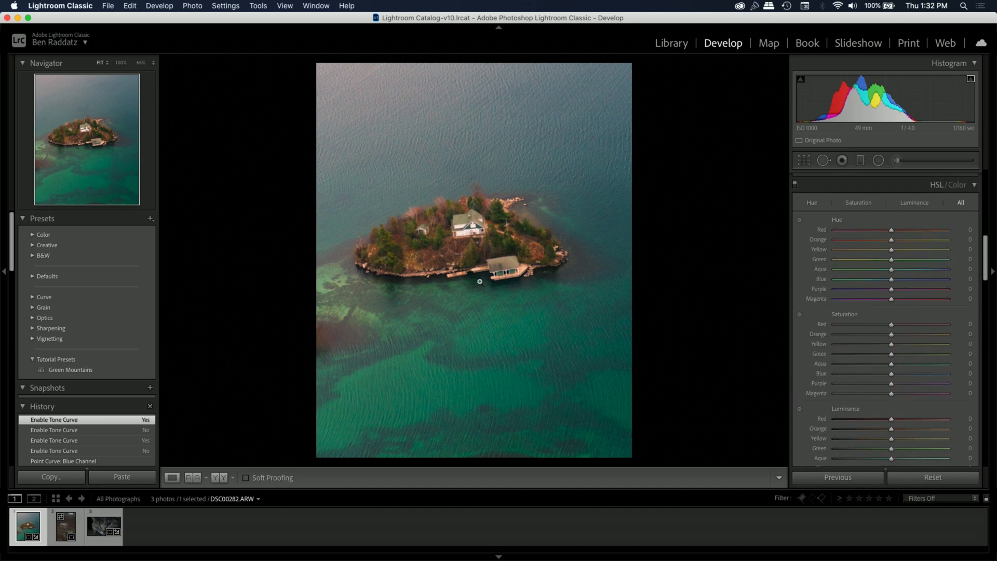
left_click(467, 211)
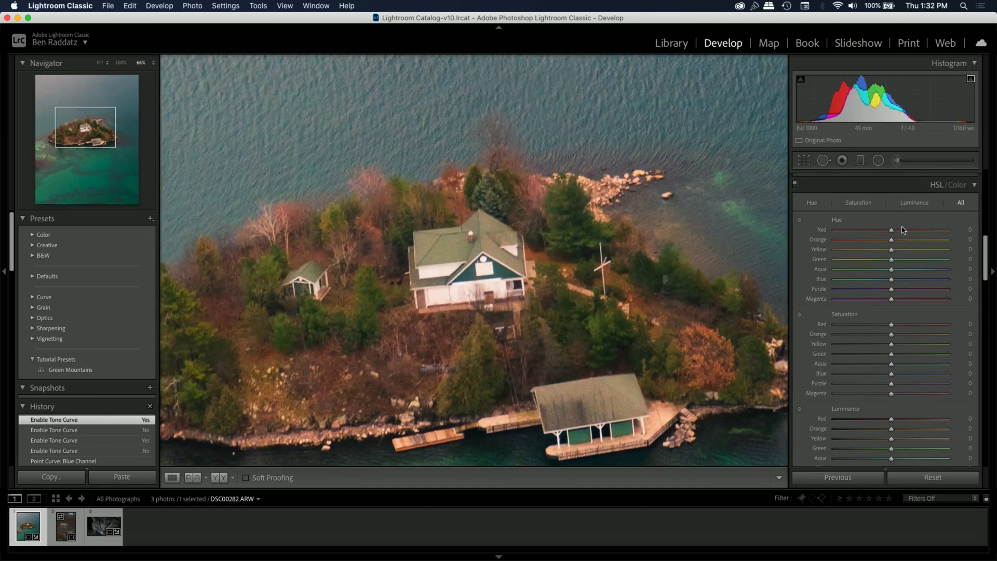
mouse_move(892, 326)
left_mouse_down()
mouse_move(870, 329)
mouse_move(884, 326)
left_mouse_up()
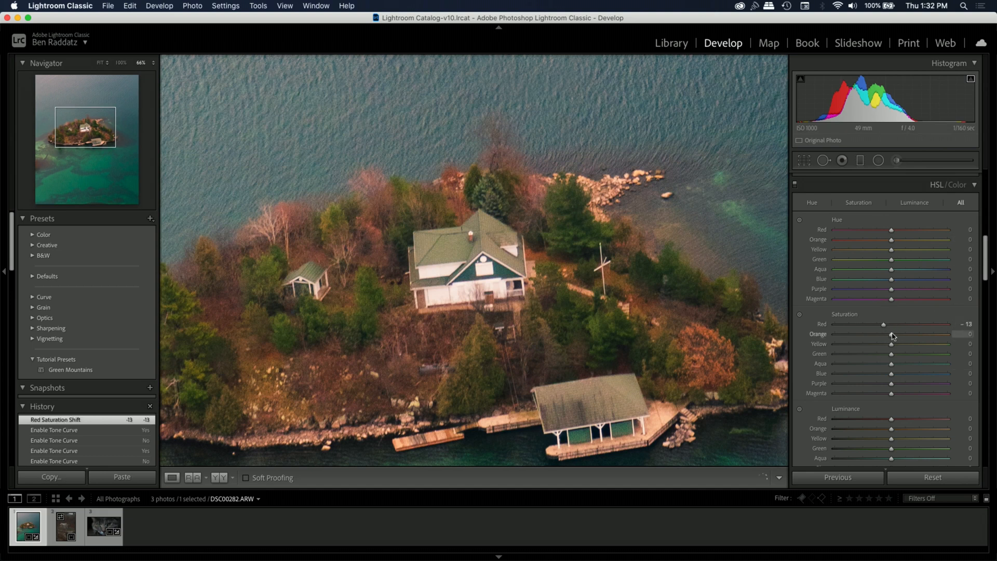
mouse_move(891, 336)
left_mouse_down()
mouse_move(906, 338)
mouse_move(882, 345)
left_mouse_up()
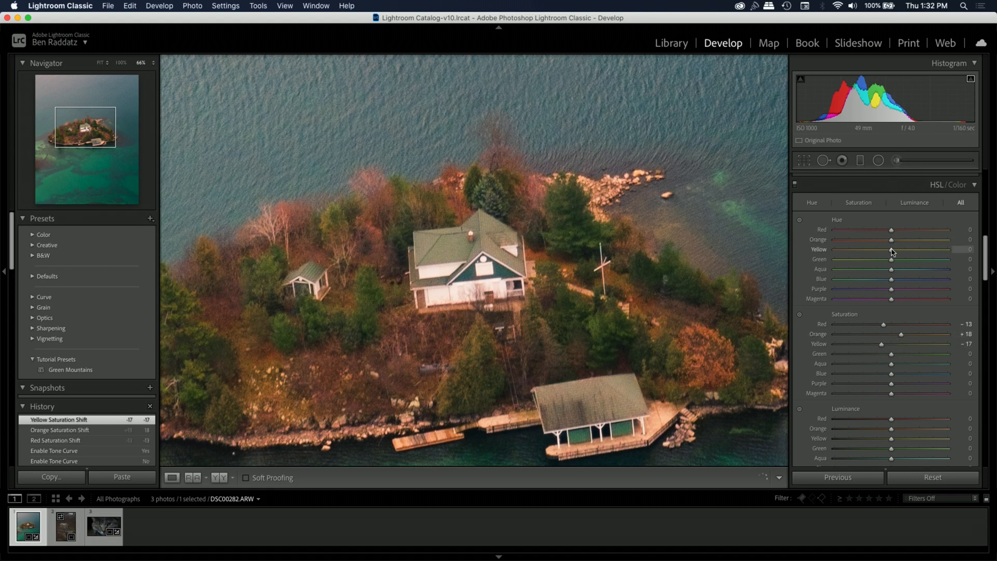
- Set the color hues to red +12, orange +20, yellow +44, green +4, aqua +7, blue -11, purple +6 and magenta +5
left_click_drag(888, 252, 879, 254)
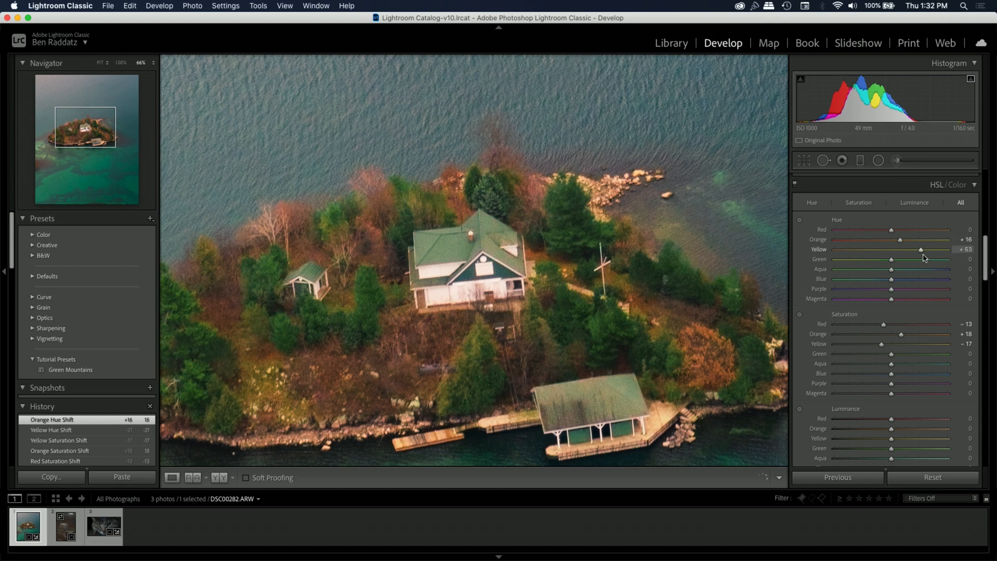
left_click_drag(931, 257, 928, 244)
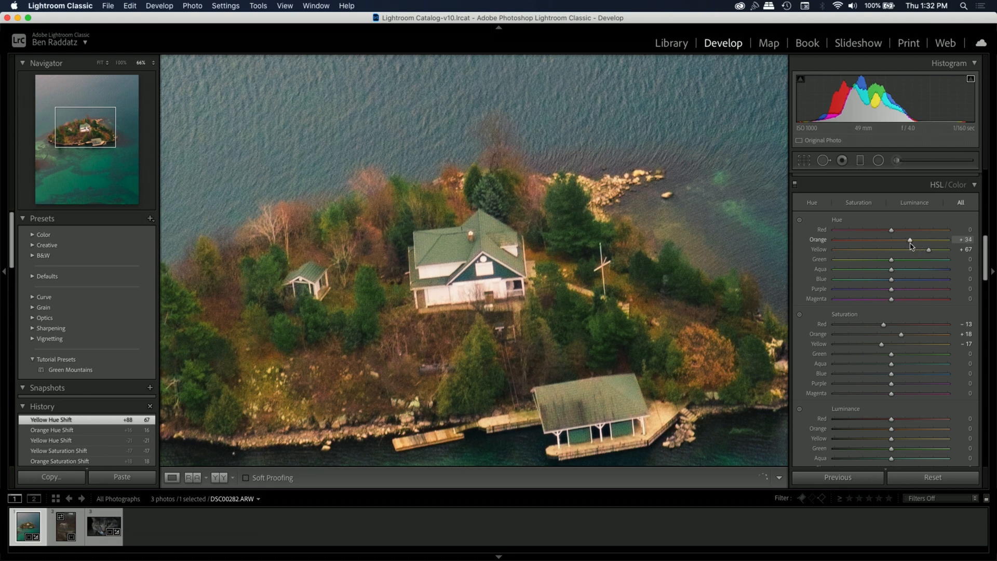
left_click_drag(913, 246, 912, 245)
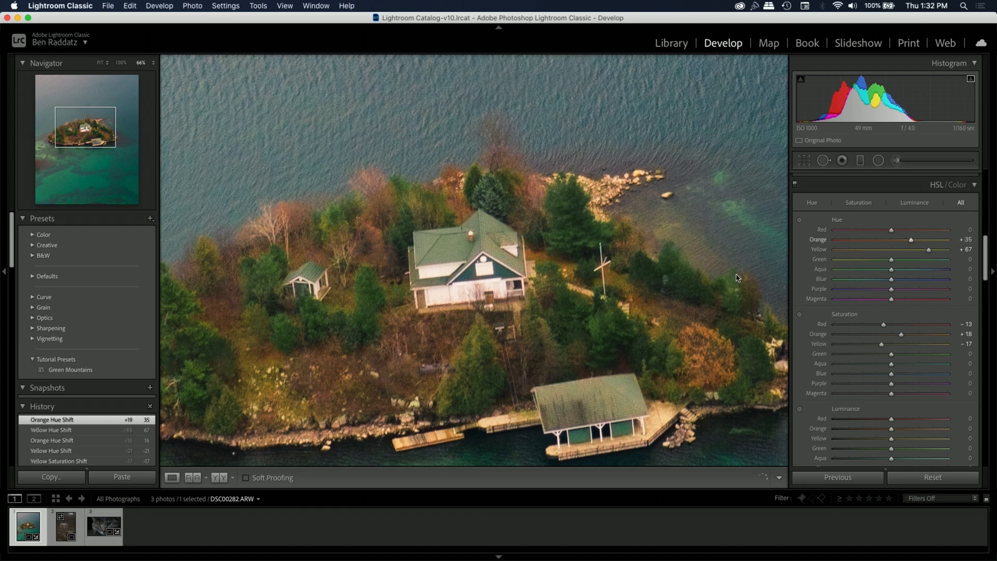
left_click_drag(880, 233, 945, 238)
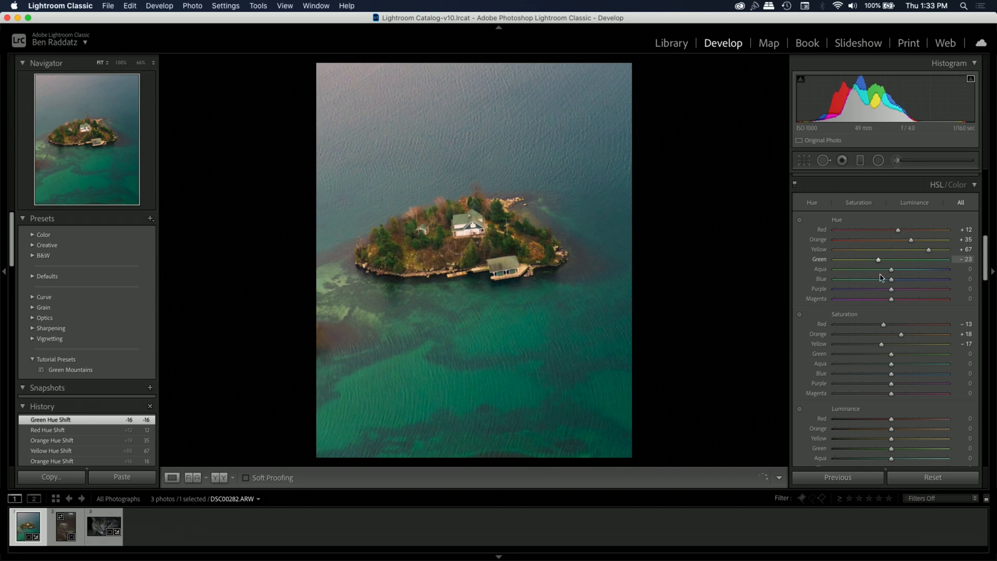
left_click_drag(891, 269, 894, 288)
left_click_drag(891, 298, 894, 299)
left_click_drag(929, 249, 903, 241)
- Set the color saturation of green to +25, aqua to +5, blue to +5, purple to -16 and magenta to -13
mouse_move(891, 354)
left_mouse_down()
mouse_move(931, 371)
mouse_move(905, 356)
left_mouse_up()
mouse_move(891, 364)
left_mouse_down()
mouse_move(872, 367)
mouse_move(893, 365)
left_mouse_up()
mouse_move(891, 374)
left_mouse_down()
mouse_move(845, 380)
mouse_move(894, 376)
mouse_move(882, 385)
left_mouse_up()
left_click_drag(891, 394, 884, 395)
- Set luminance to red -11, orange +20, yellow -5, green +8, aqua +12 and purple -1, adjust blue, and compare with the HSL adjustments off
scroll(887, 398, "down", 4)
left_click_drag(891, 336, 888, 357)
left_click_drag(891, 366, 898, 373)
left_click_drag(891, 375, 898, 380)
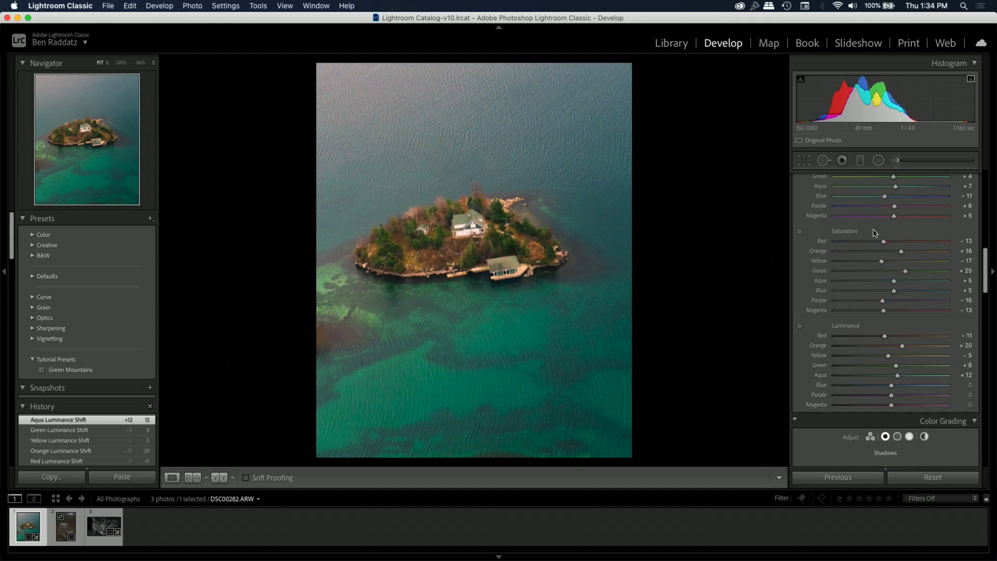
scroll(876, 233, "down", 3)
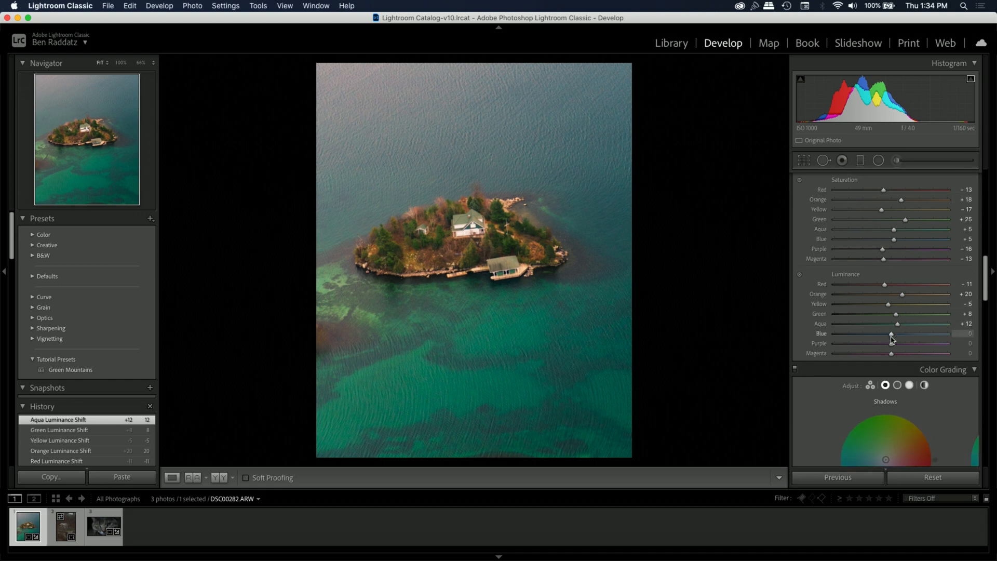
mouse_move(892, 339)
left_mouse_down()
mouse_move(906, 340)
mouse_move(876, 337)
mouse_move(904, 343)
mouse_move(891, 351)
left_mouse_up()
scroll(811, 218, "up", 5)
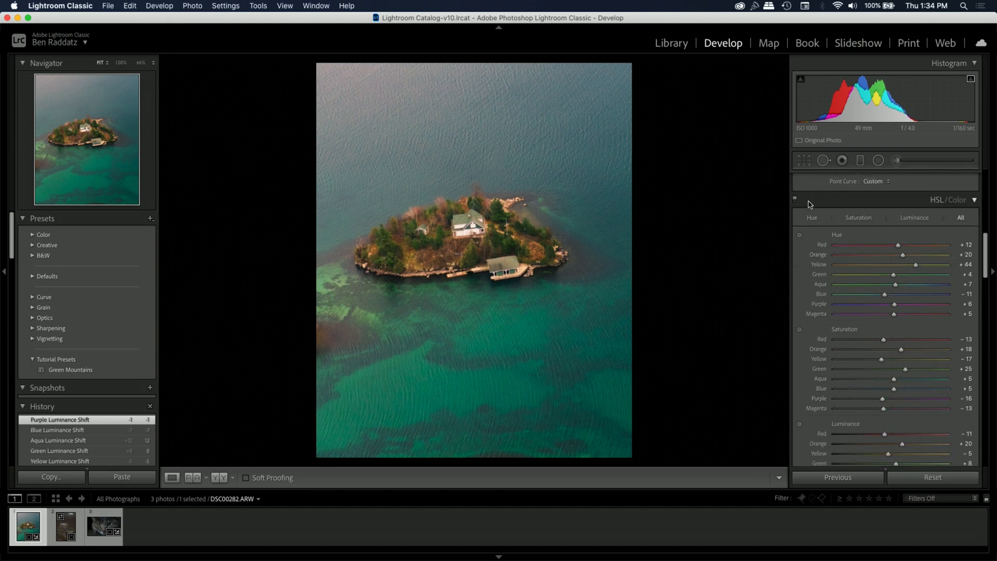
left_click(795, 199)
left_click(796, 199)
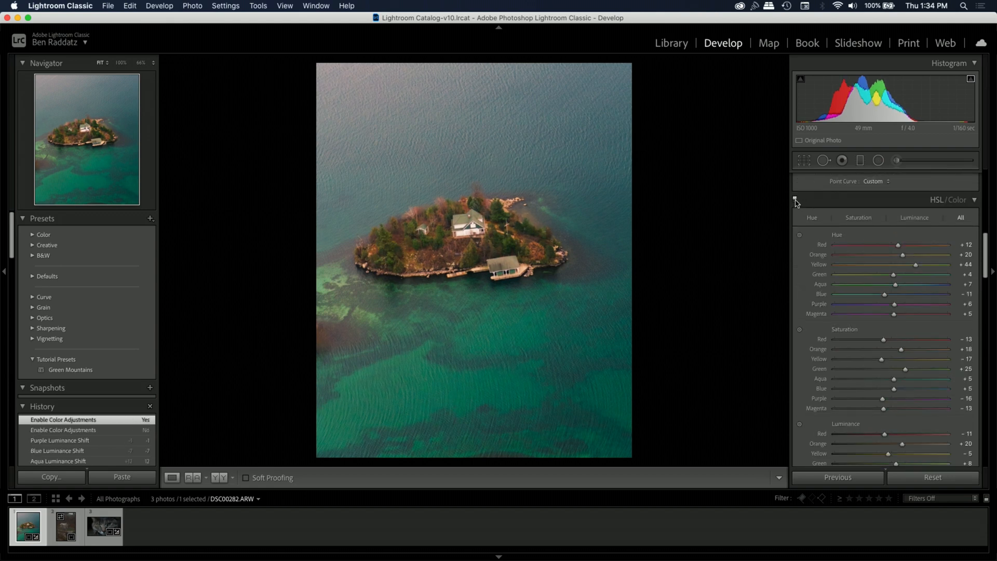
- Color grade the shadows with hue 156, saturation 3 and luminance -3
scroll(834, 308, "down", 10)
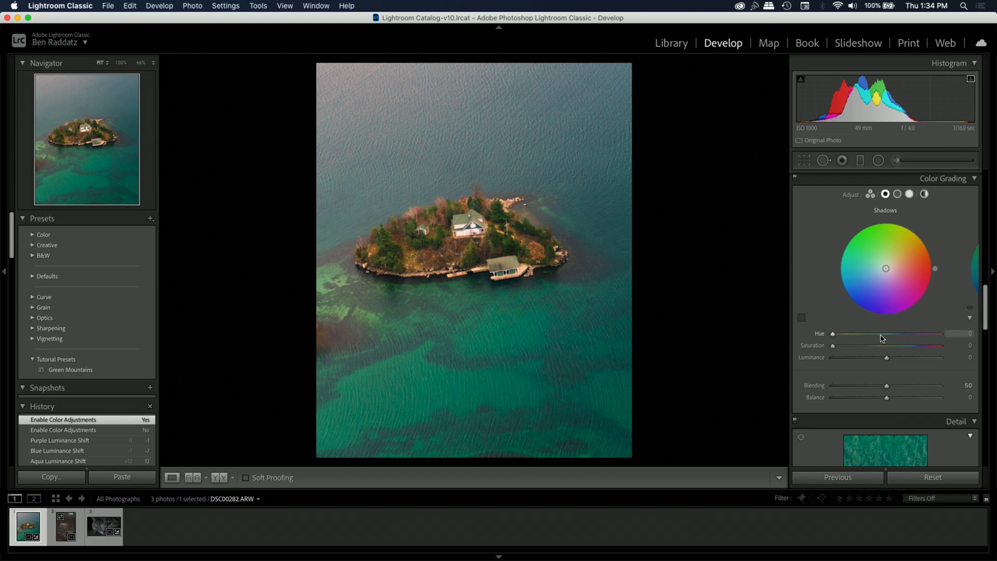
left_click(880, 334)
left_click_drag(833, 347, 924, 350)
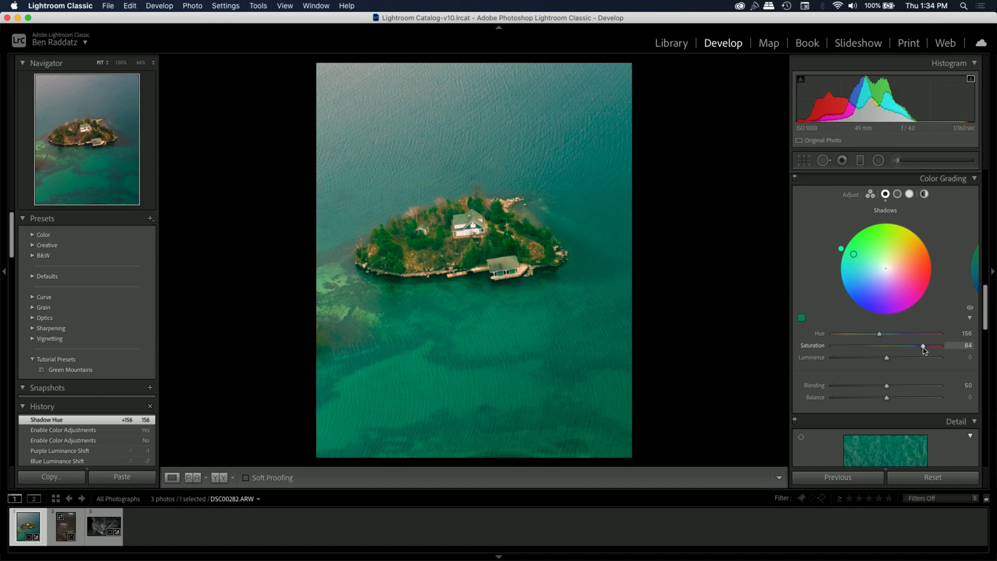
double_click(922, 346)
left_click_drag(829, 359, 889, 364)
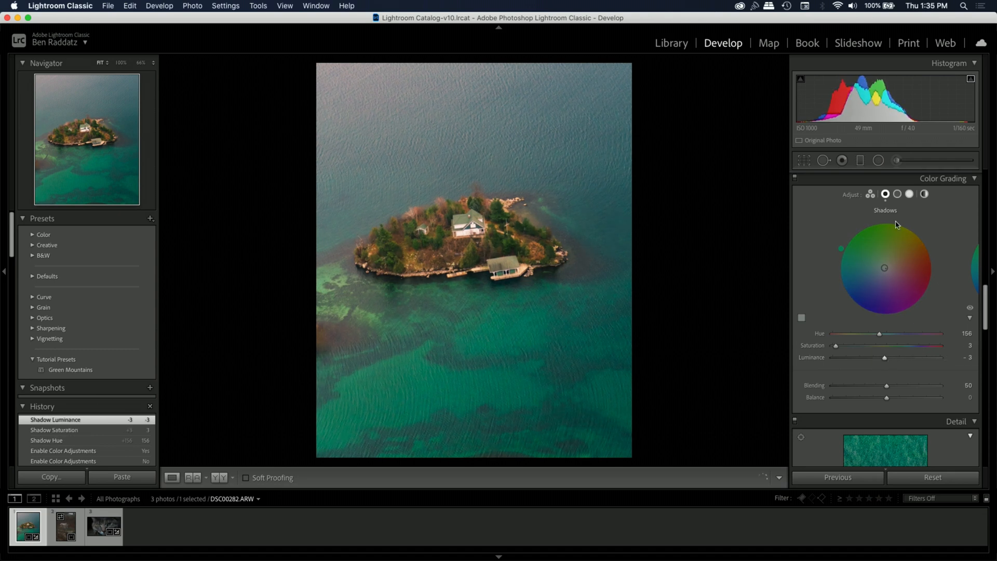
- Color grade the midtones with hue 199 and saturation 7, and switch the grading to the highlights
left_click(897, 193)
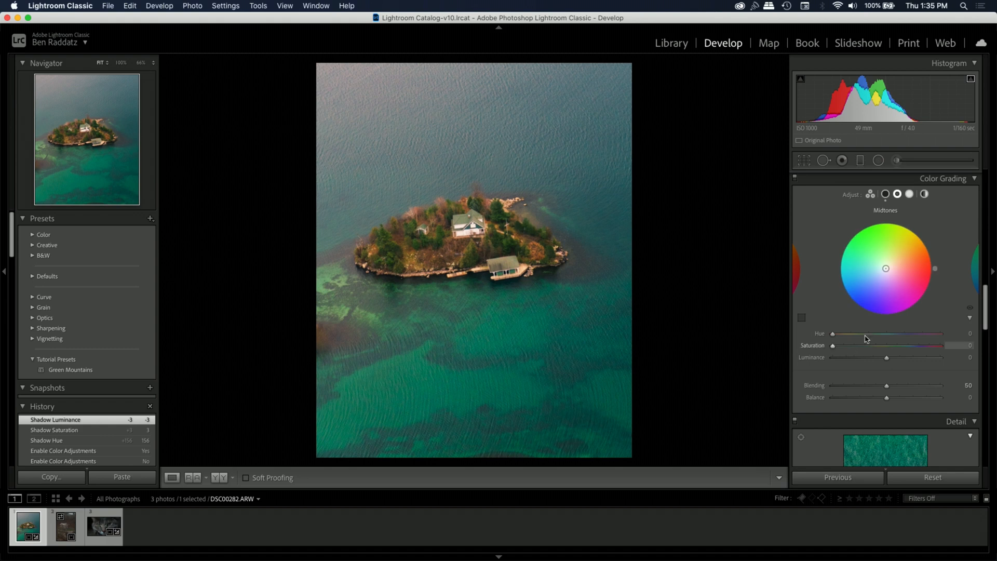
left_click_drag(832, 346, 839, 352)
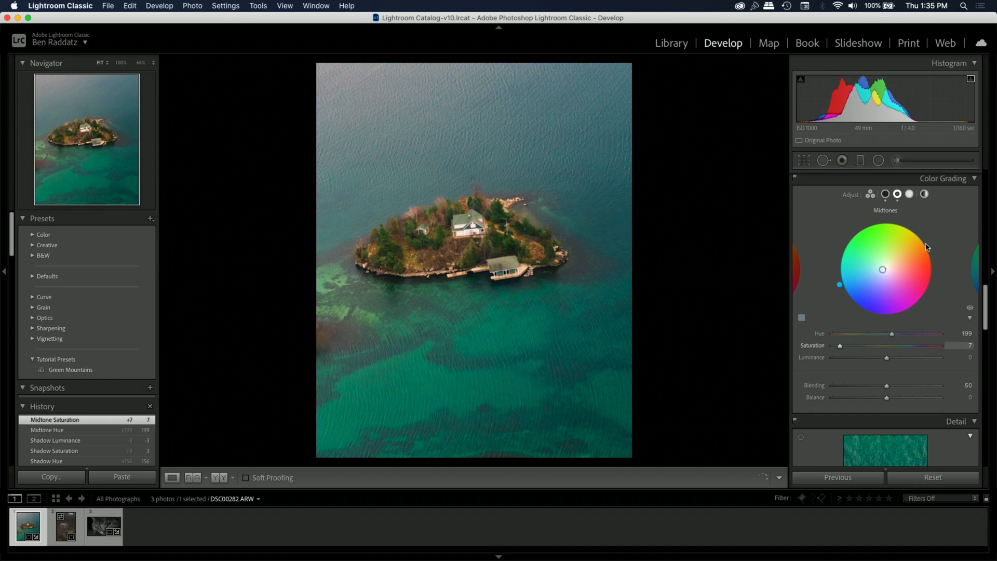
left_click(909, 194)
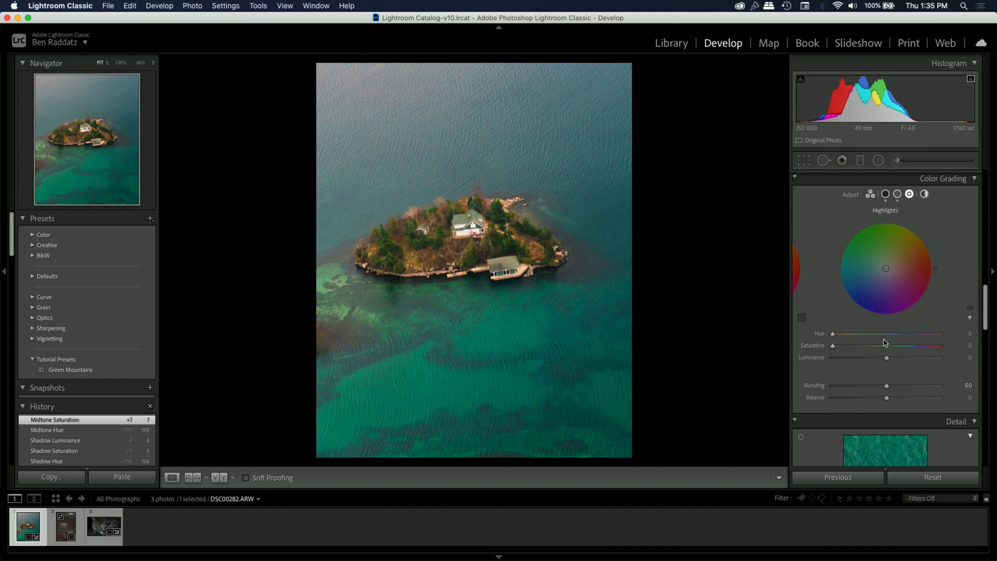
- Color grade the highlights with hue 185 and saturation 5, and the global color with hue 173 and saturation 1
mouse_move(833, 346)
left_mouse_down()
mouse_move(897, 350)
mouse_move(829, 357)
mouse_move(842, 356)
left_mouse_up()
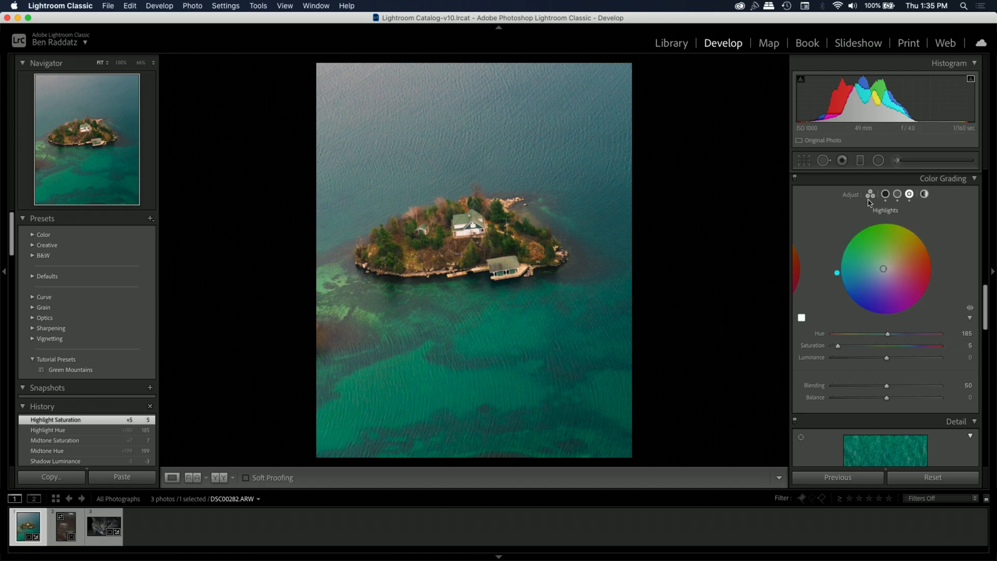
left_click(925, 193)
left_click(884, 334)
mouse_move(831, 345)
left_mouse_down()
mouse_move(841, 349)
mouse_move(834, 346)
left_mouse_up()
- Compare the photo with the color grading switched off and on
left_click(794, 178)
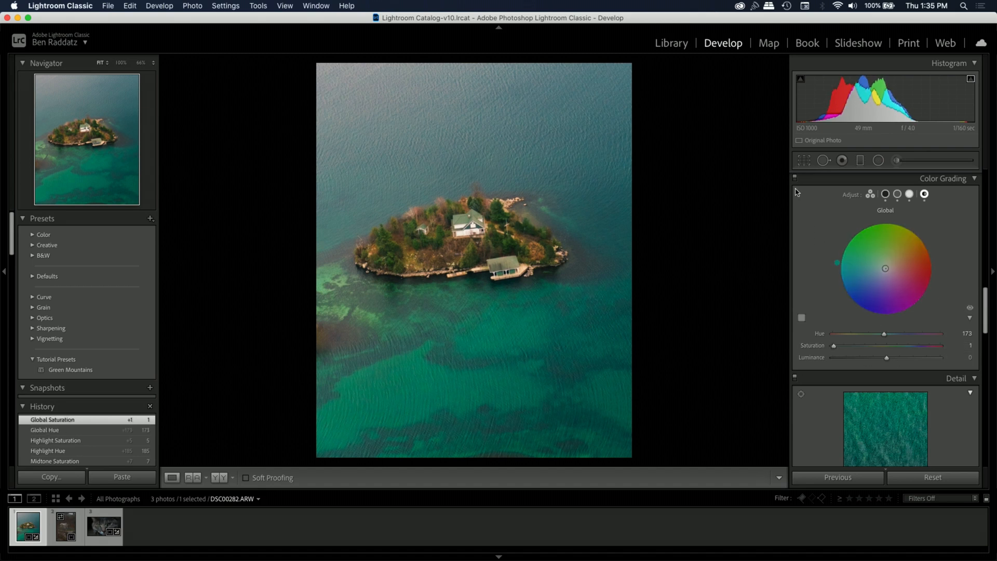
left_click(795, 178)
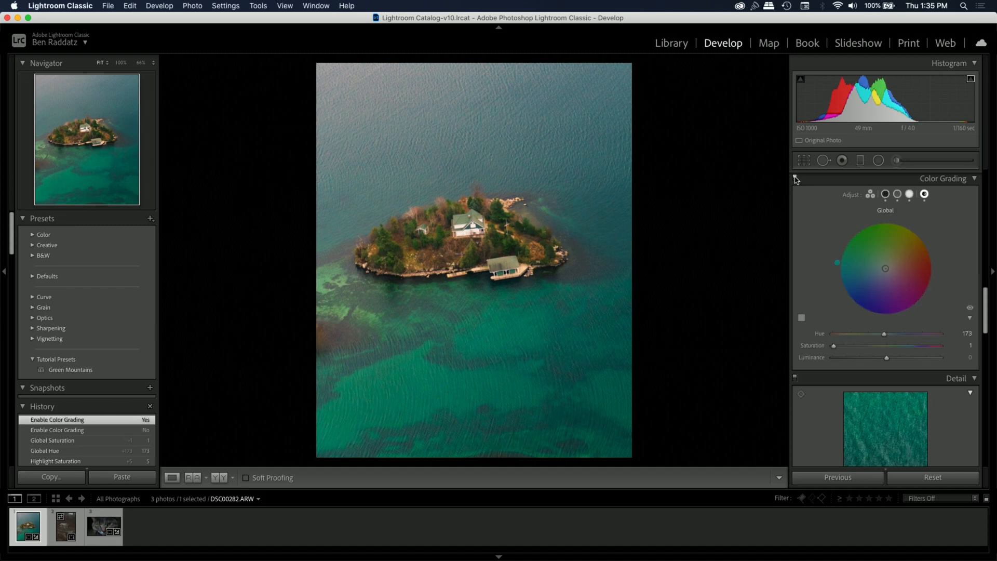
left_click(795, 178)
left_click(795, 178)
- Sharpen the photo with amount 66, radius 2.0, detail 53 and masking 75, checking it close up on the house
scroll(807, 272, "down", 5)
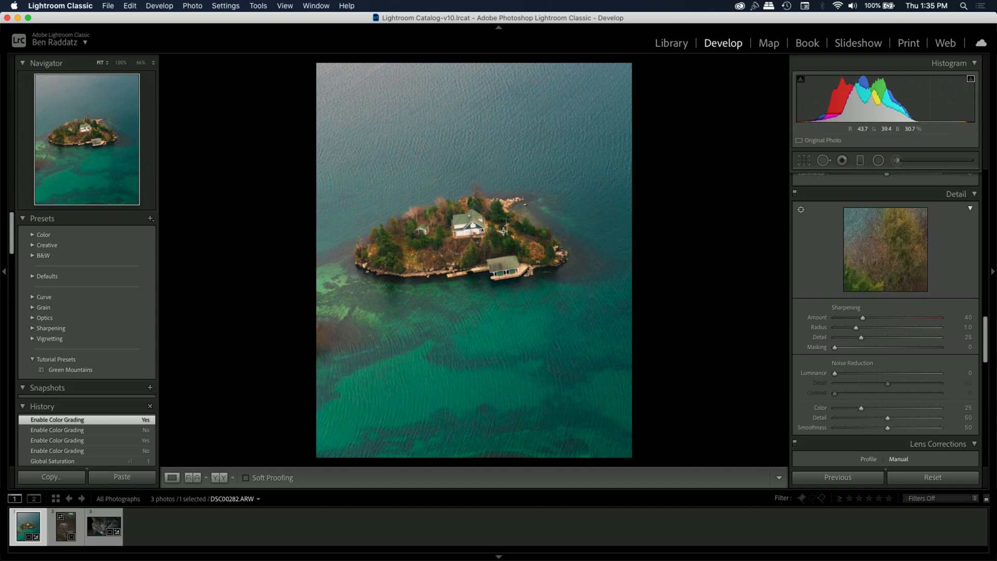
left_click(462, 243)
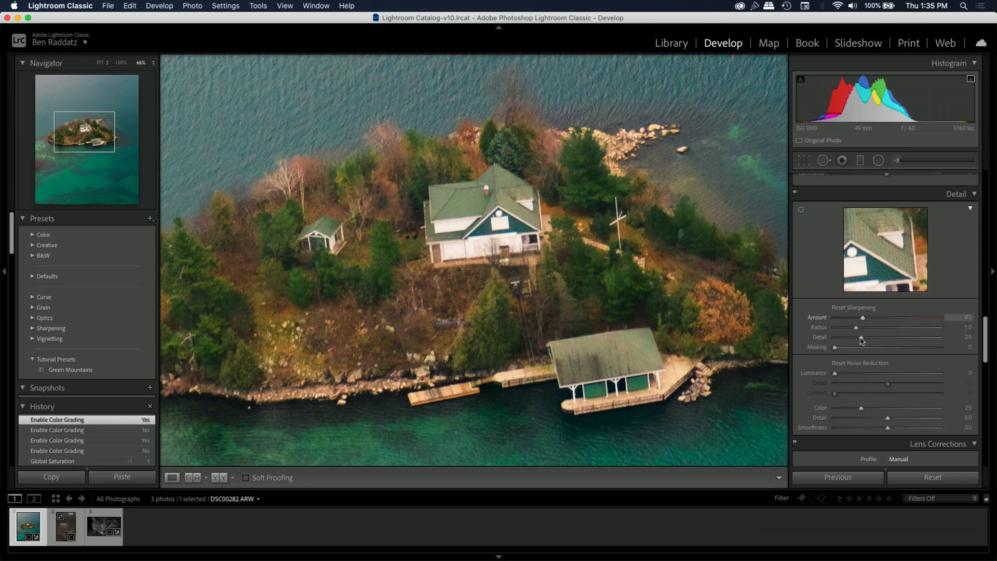
left_click_drag(835, 346, 914, 349)
left_click(901, 348, "alt")
left_click_drag(854, 326, 890, 338)
left_click(879, 318)
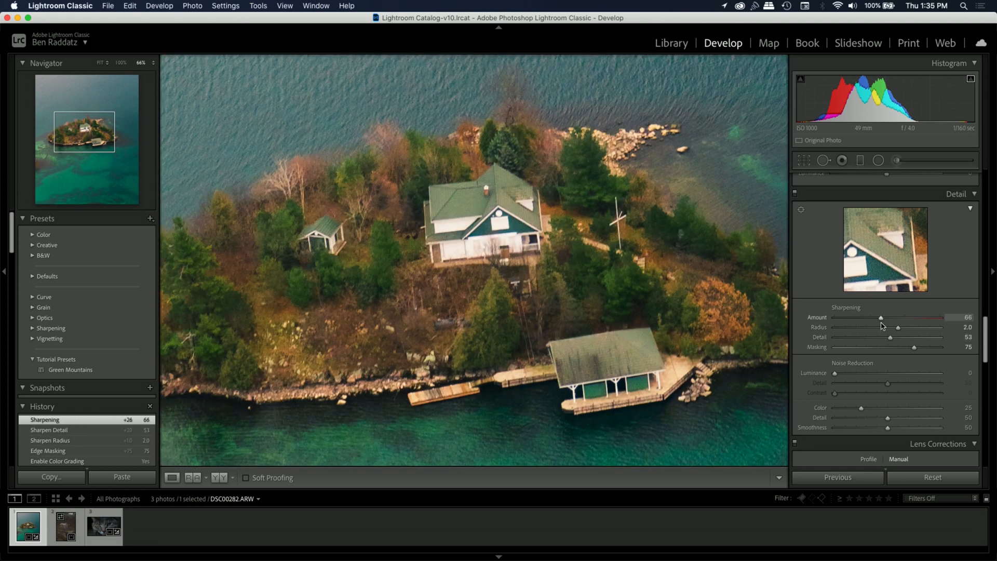
- Reduce noise with luminance 22 and luminance detail 76, and color 35 and color detail 71
scroll(878, 318, "down", 2)
left_click(857, 334)
left_click(915, 344)
left_click(909, 379)
left_click(871, 368)
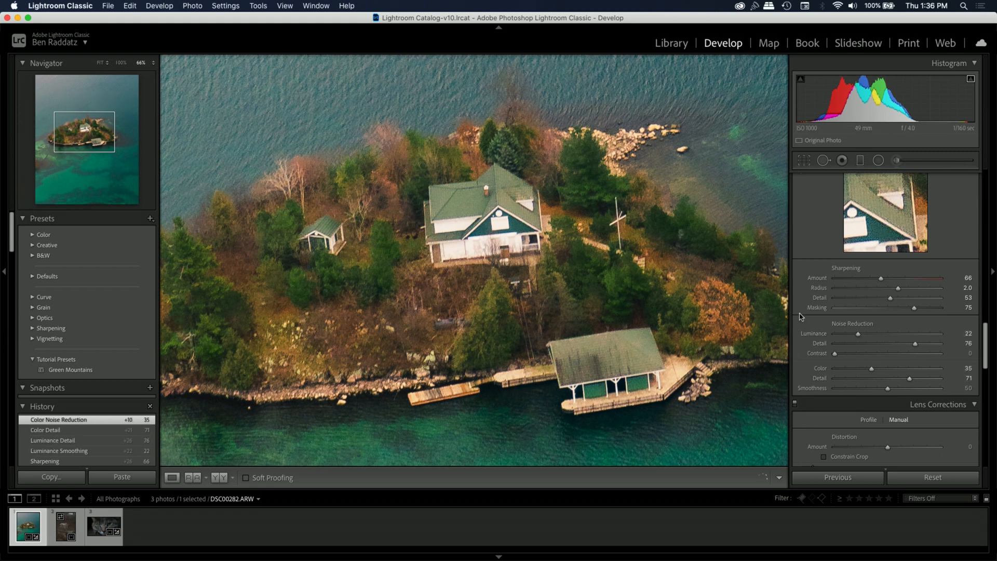
- Compare the island close up with sharpening and noise reduction switched off and on
scroll(812, 207, "up", 2)
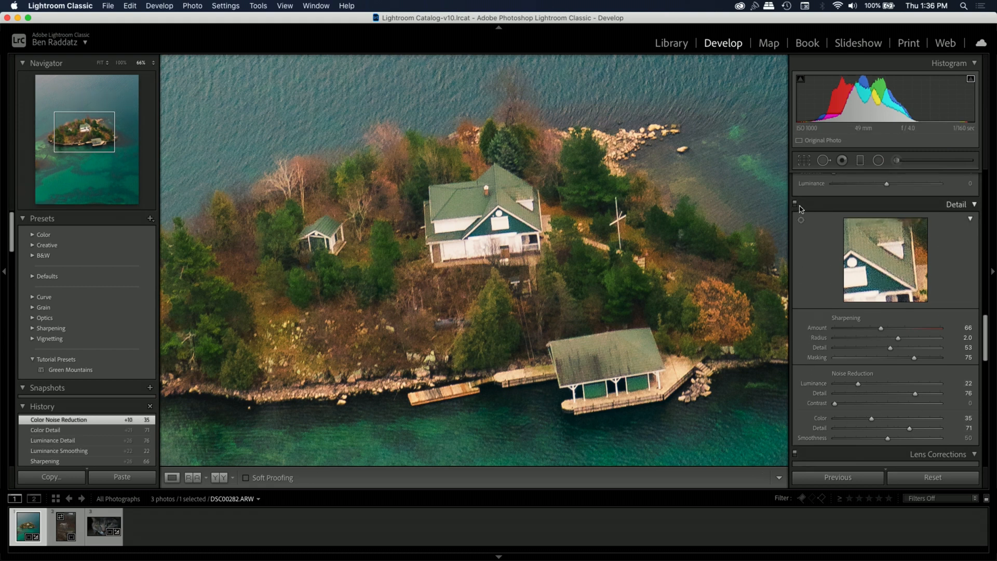
left_click(795, 204)
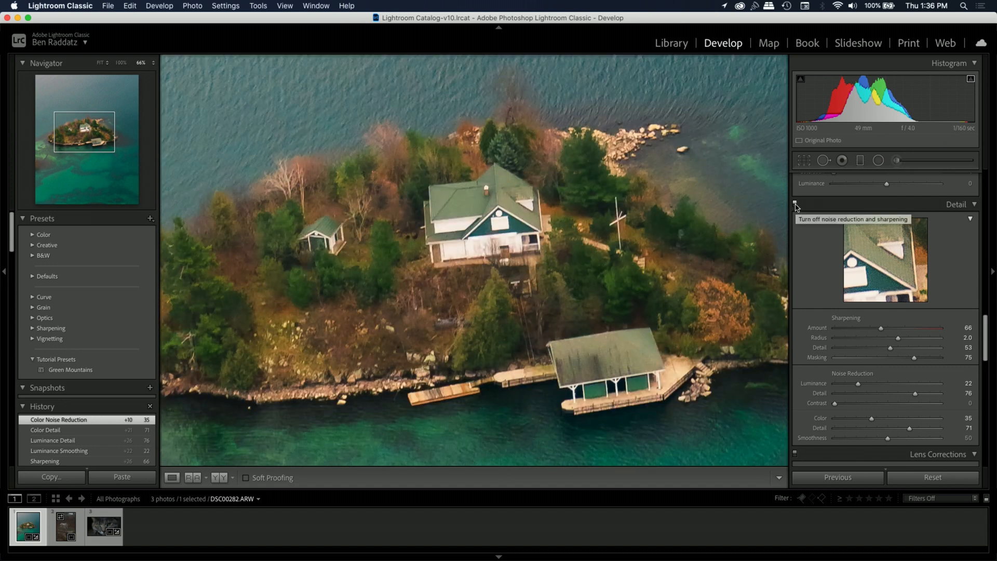
left_click(795, 204)
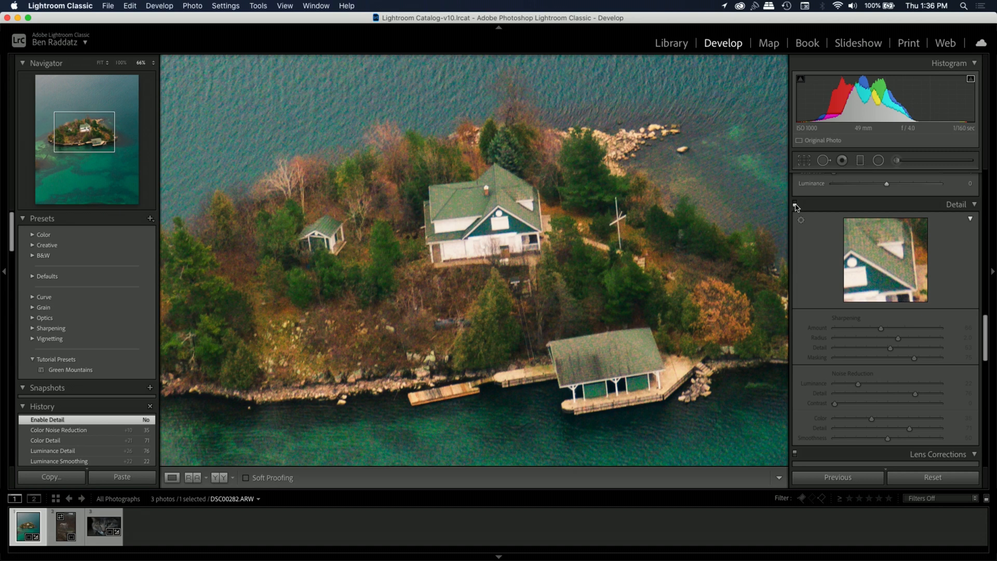
left_click(795, 204)
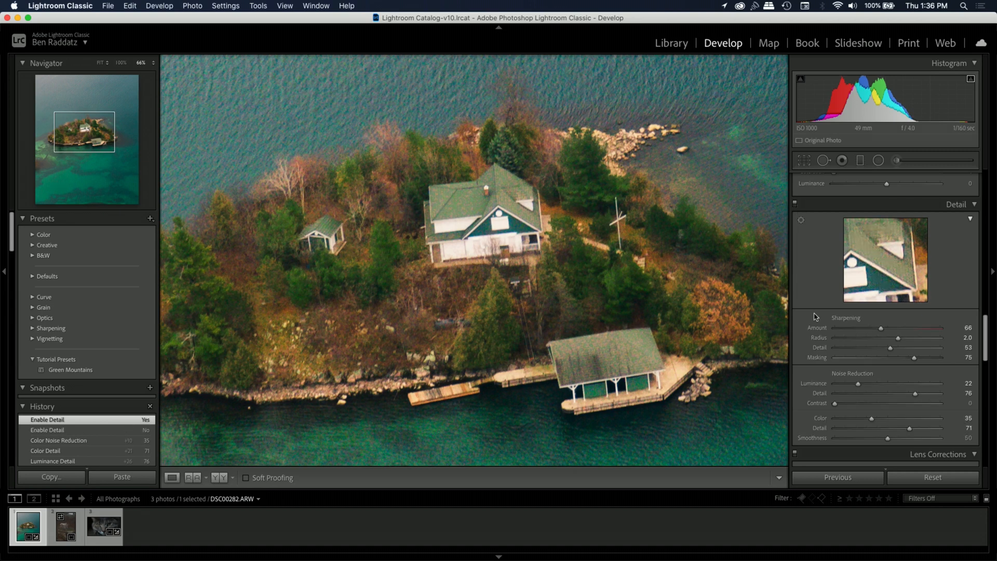
- Return to the full photo and review the lens profile correction settings
scroll(812, 327, "down", 6)
left_click(673, 295)
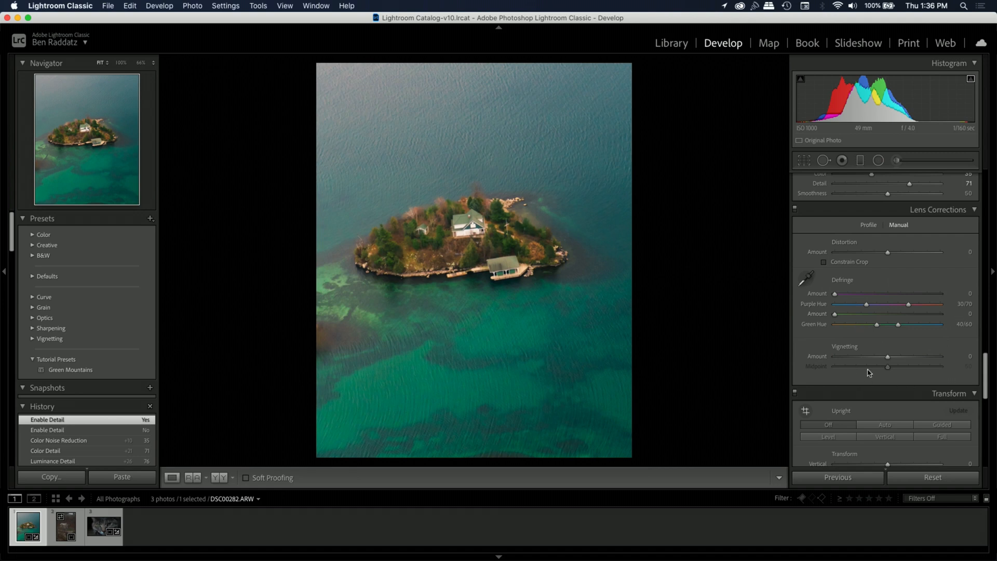
scroll(870, 368, "down", 1)
left_click(869, 211)
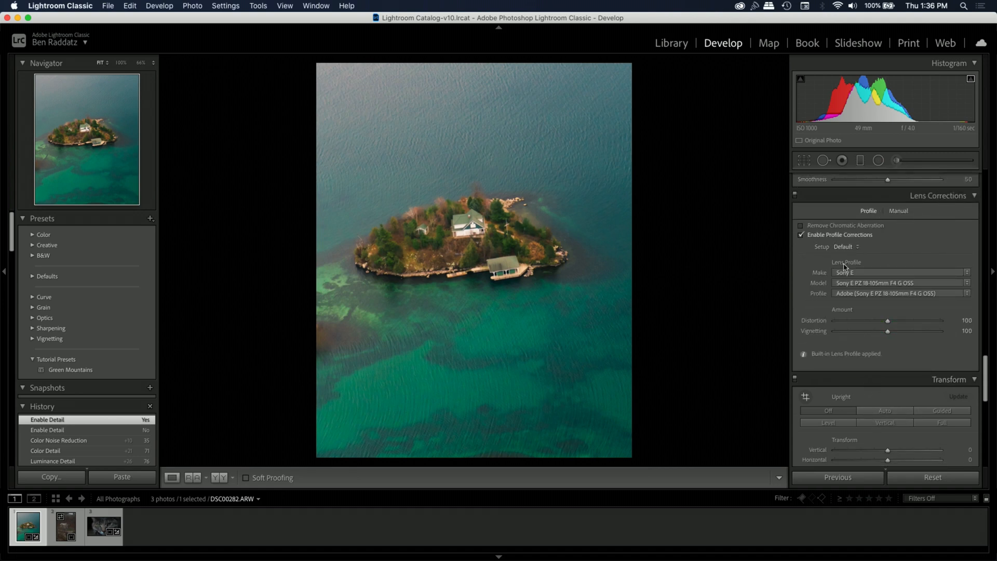
- Set the transform aspect of the photo to -12
scroll(857, 379, "down", 6)
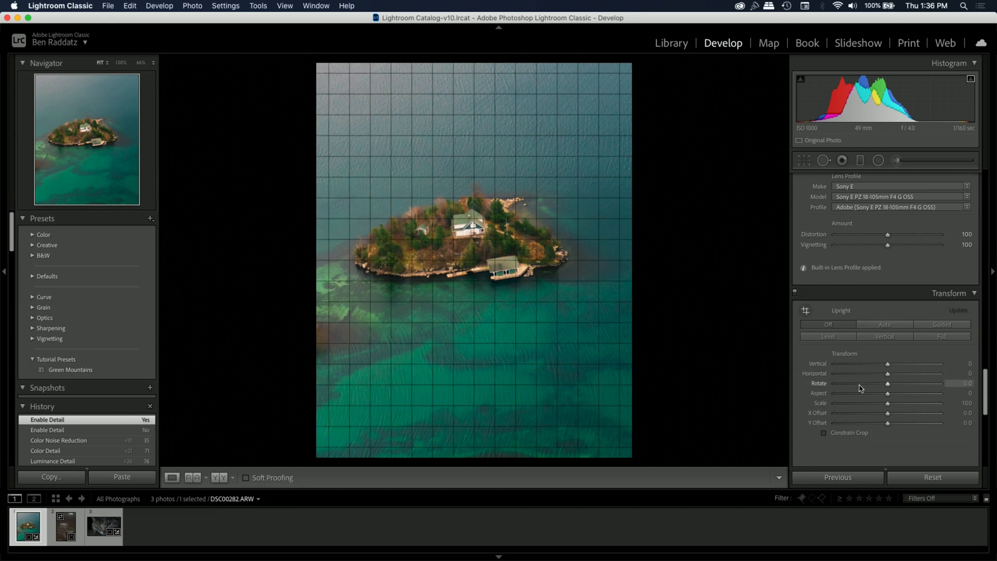
scroll(861, 388, "down", 6)
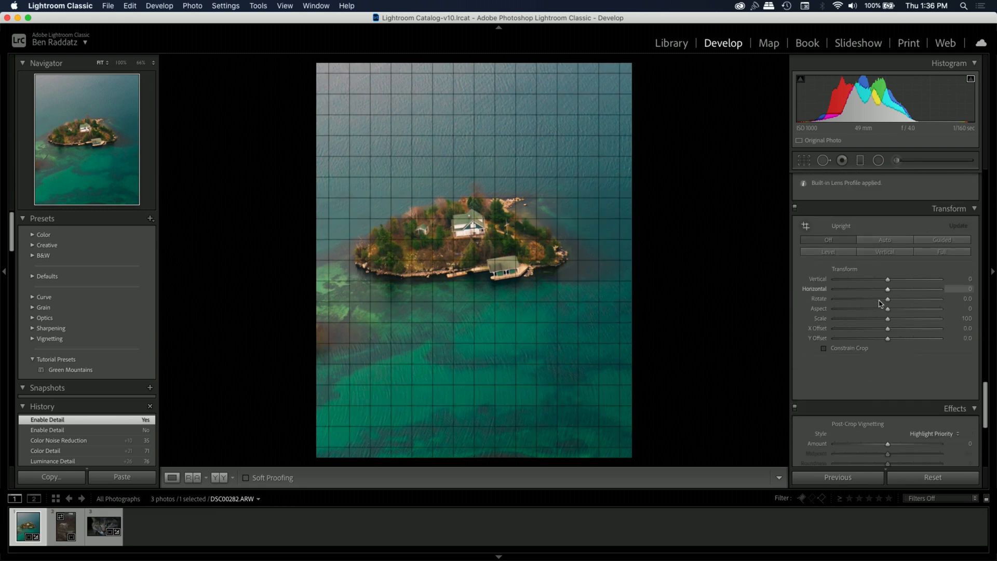
left_click_drag(890, 311, 881, 312)
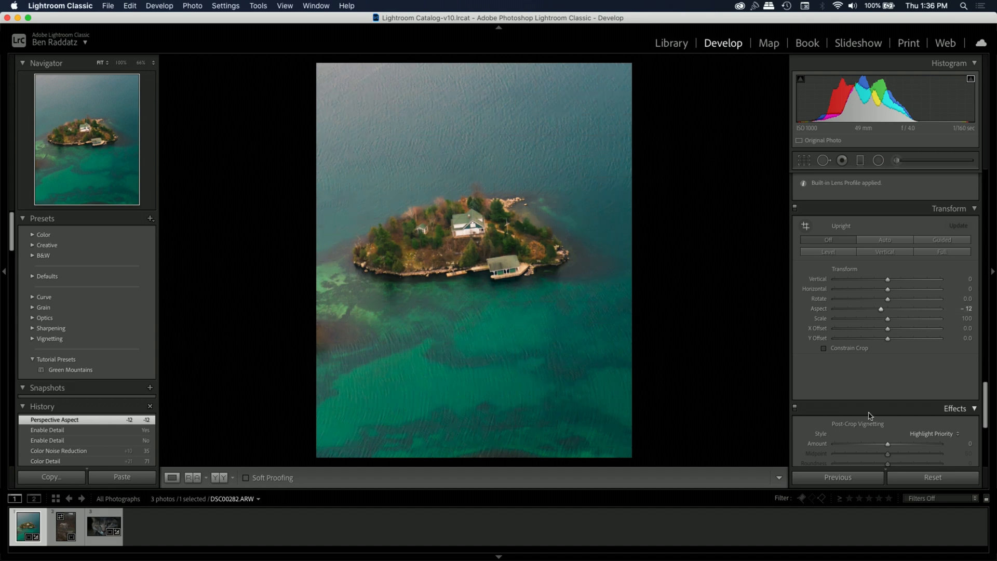
- Add a post-crop vignette with amount -8, midpoint 0, roundness +35, feather 100 and highlights 100, and compare with the effects off
scroll(877, 414, "down", 1)
scroll(877, 414, "down", 5)
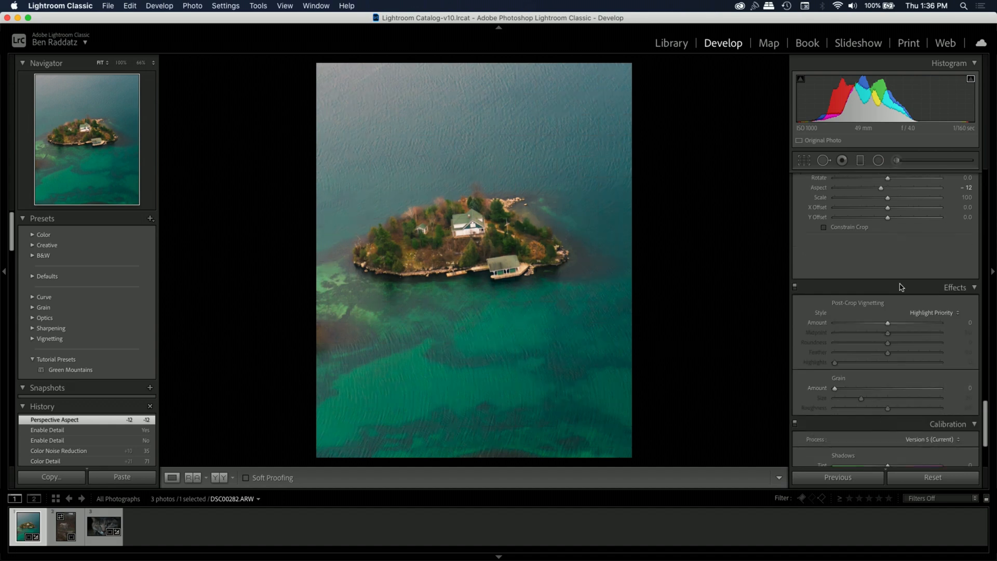
left_click_drag(887, 323, 819, 335)
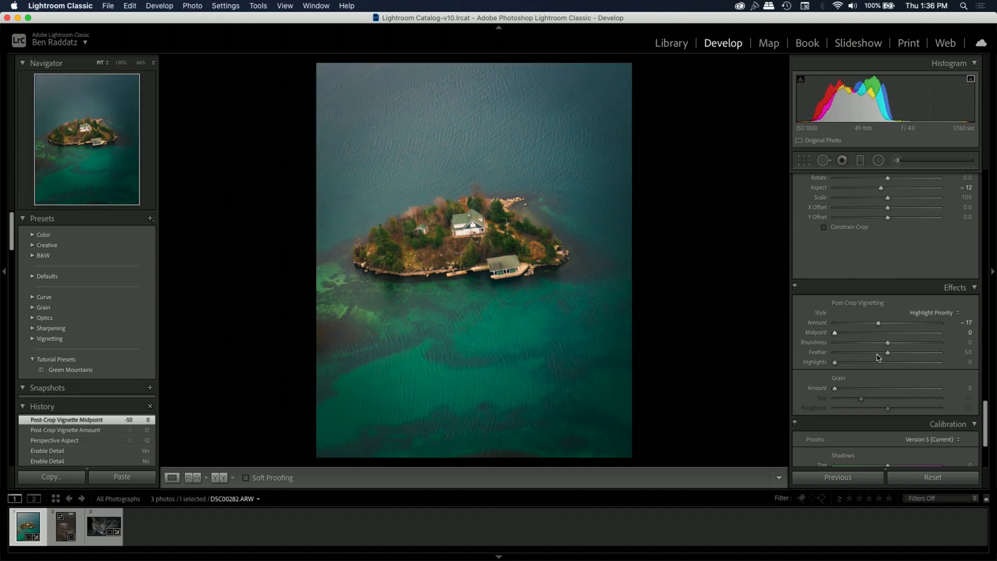
left_click_drag(888, 354, 949, 355)
left_click_drag(836, 363, 963, 354)
mouse_move(888, 343)
left_mouse_down()
mouse_move(907, 347)
mouse_move(885, 325)
left_mouse_up()
left_click(794, 286)
left_click(795, 285)
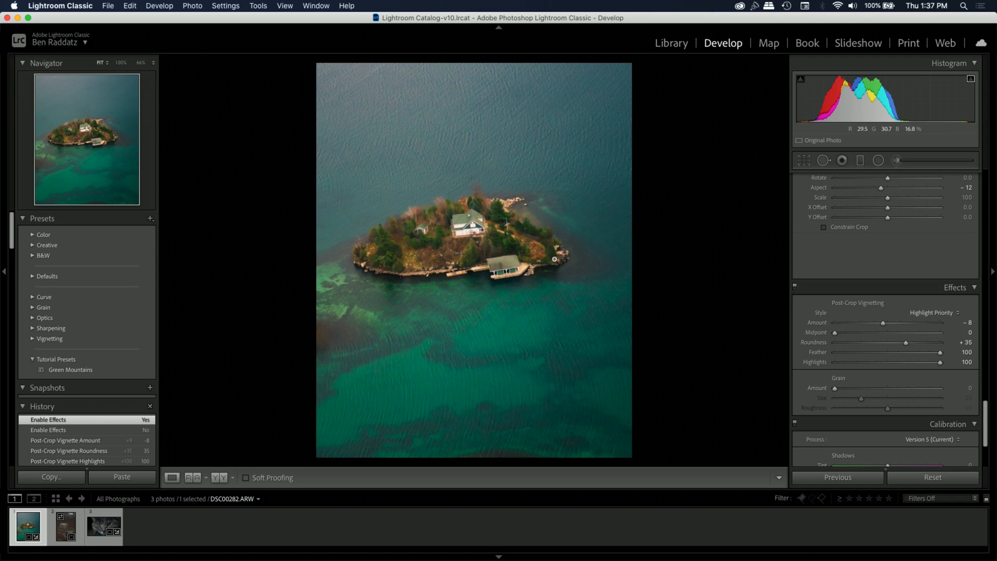
- Calibrate the primaries: red hue +12 and saturation -10, green hue +15 and saturation +7, blue hue -9 and saturation +12
scroll(809, 363, "down", 5)
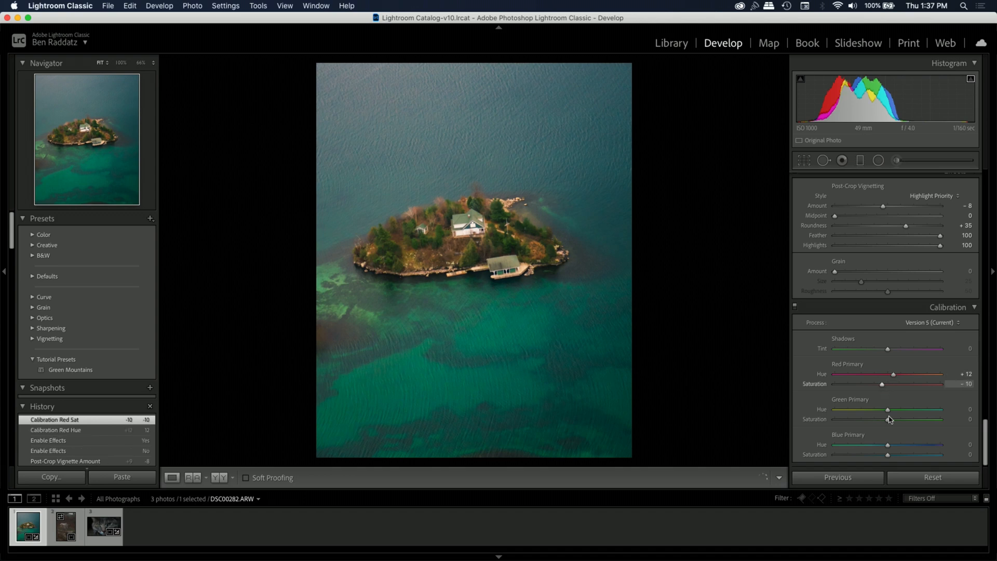
left_click_drag(888, 412, 896, 412)
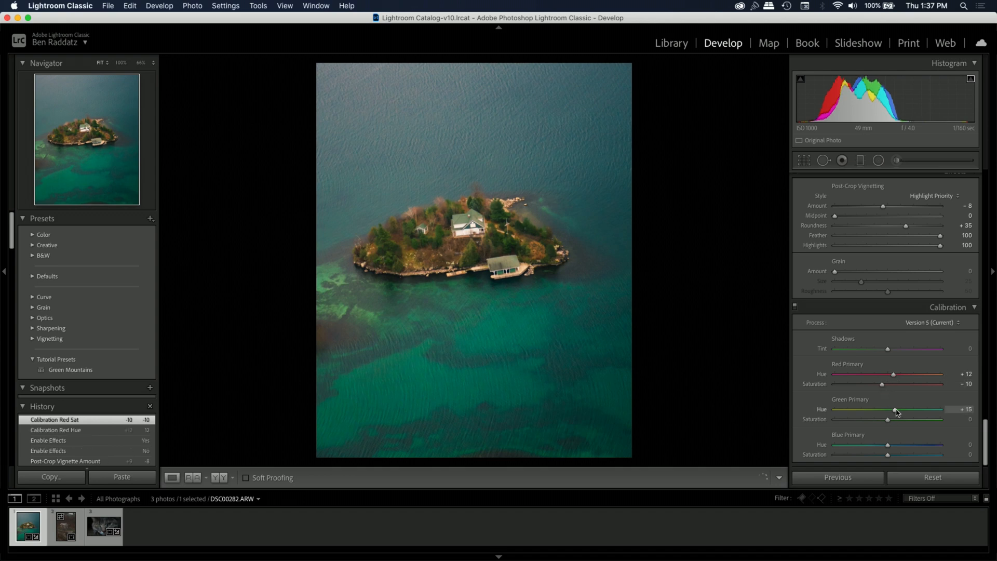
left_click_drag(887, 420, 891, 420)
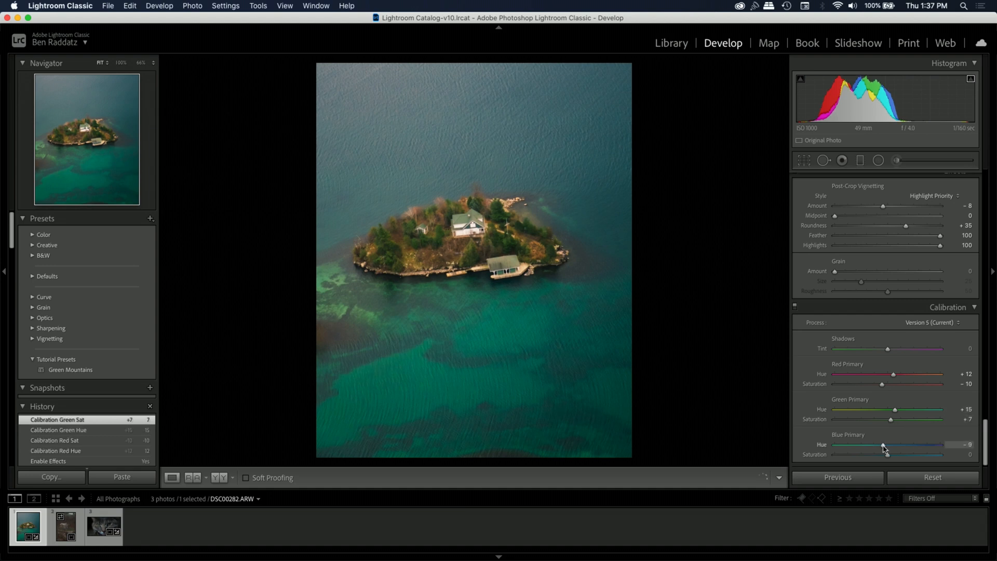
left_click_drag(887, 455, 893, 455)
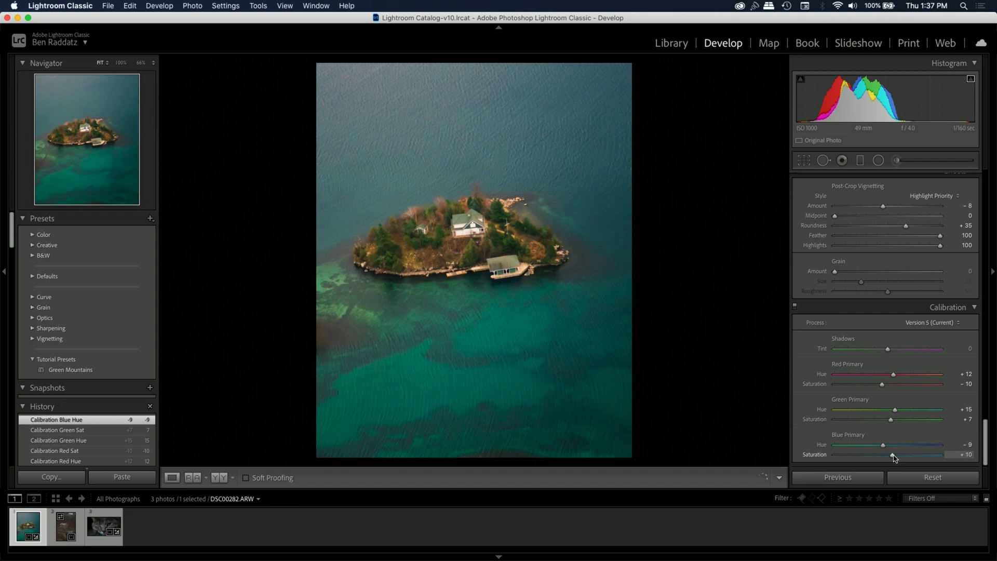
- Compare the whole photo with the calibration switched off and on
triple_click(795, 307)
left_click(795, 307)
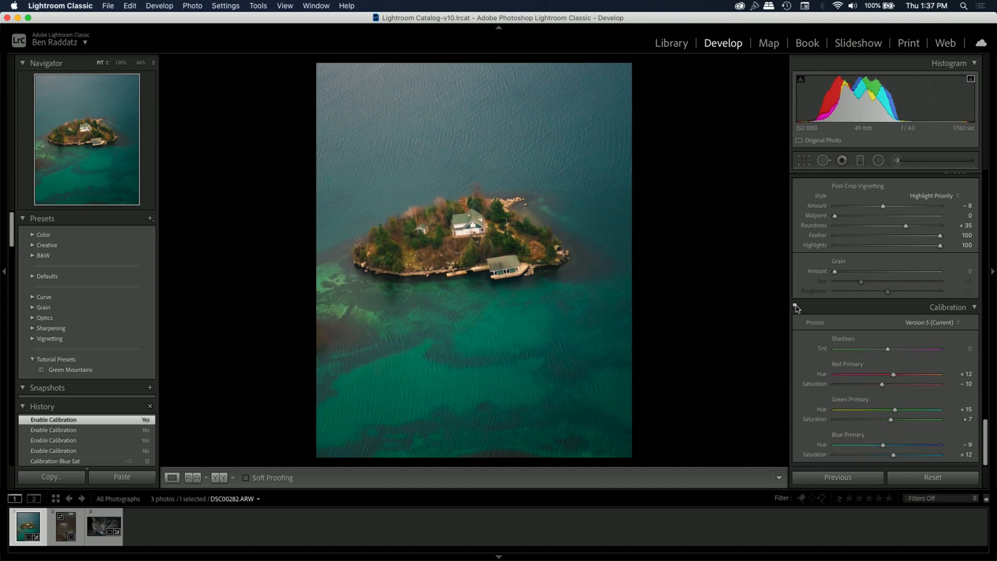
left_click(795, 307)
left_click(795, 307)
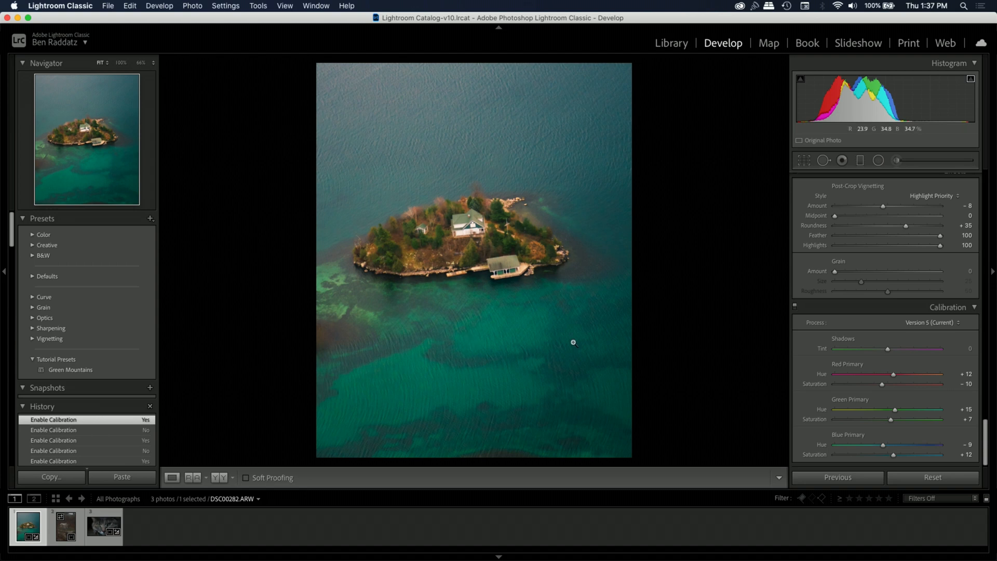
- Inspect the water below the island close up with the calibration switched off and on
left_click(505, 333)
left_click_drag(526, 333, 527, 240)
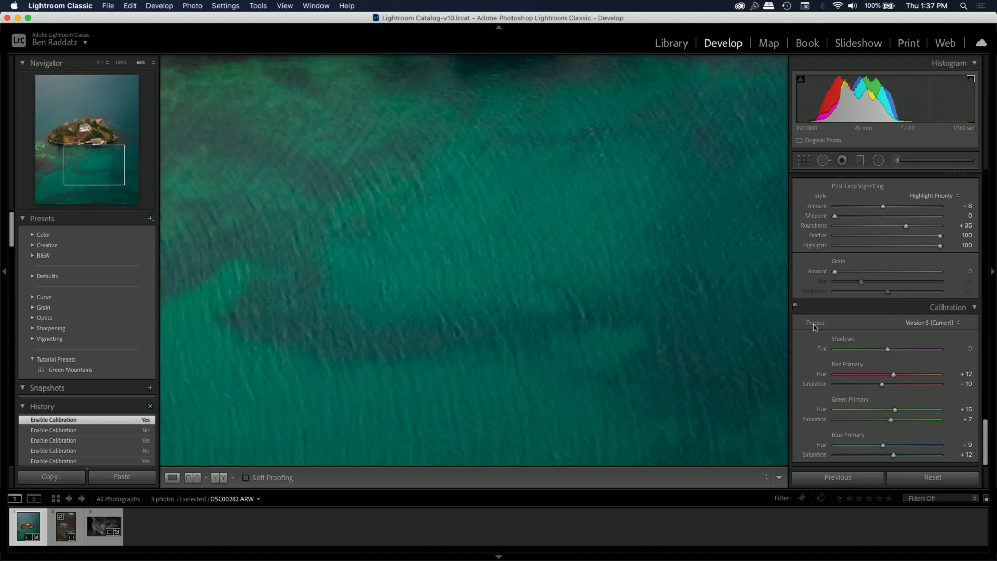
left_click(795, 307)
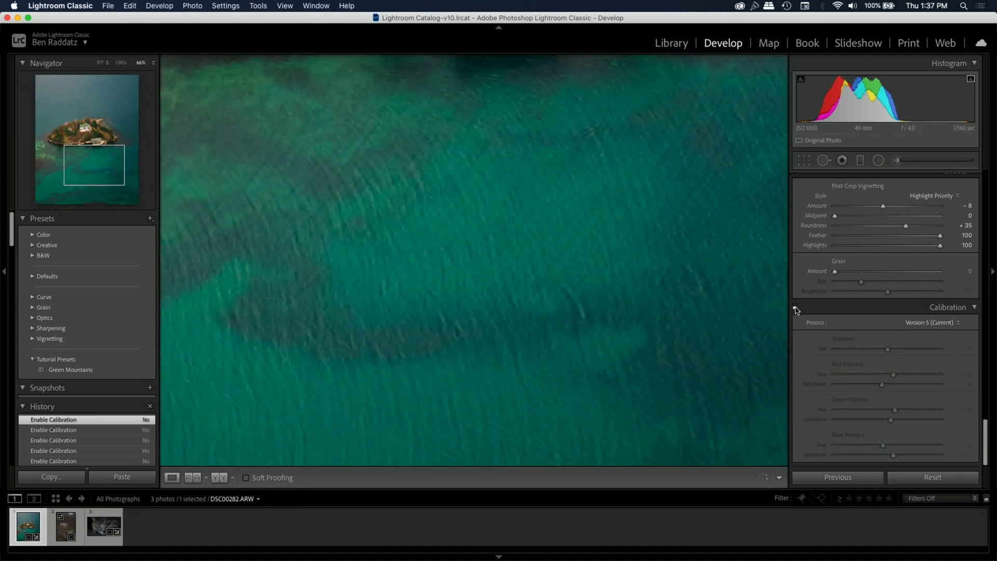
left_click(795, 307)
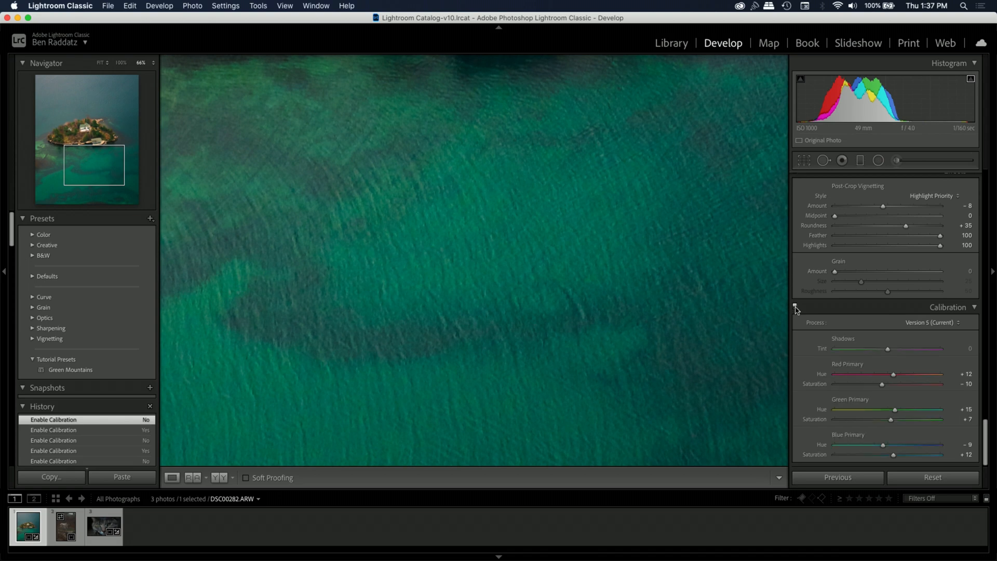
- Inspect the island and its house close up with the calibration off and on, and return to the full photo
left_click_drag(532, 174, 609, 472)
left_click_drag(716, 255, 781, 307)
left_click(795, 307)
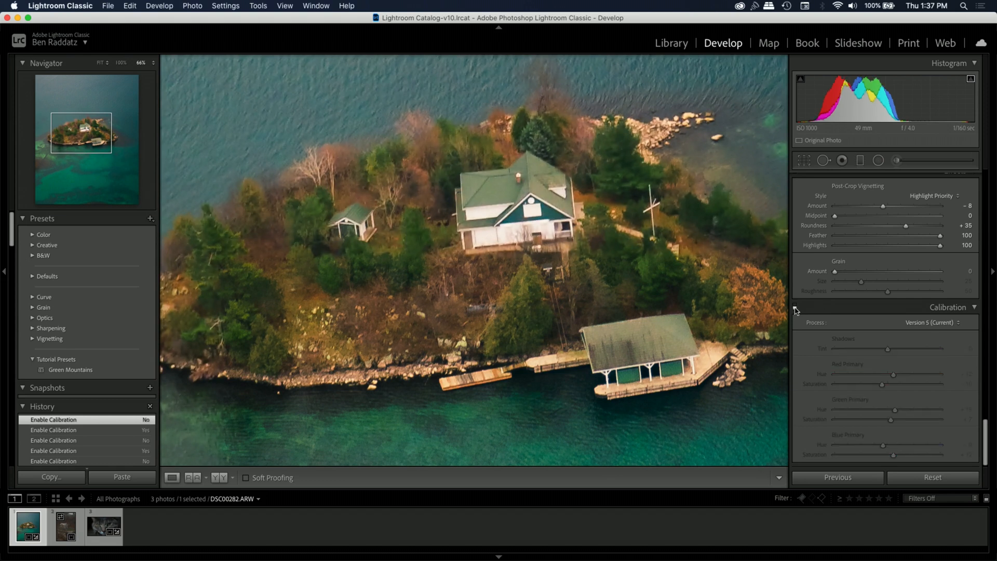
left_click(795, 307)
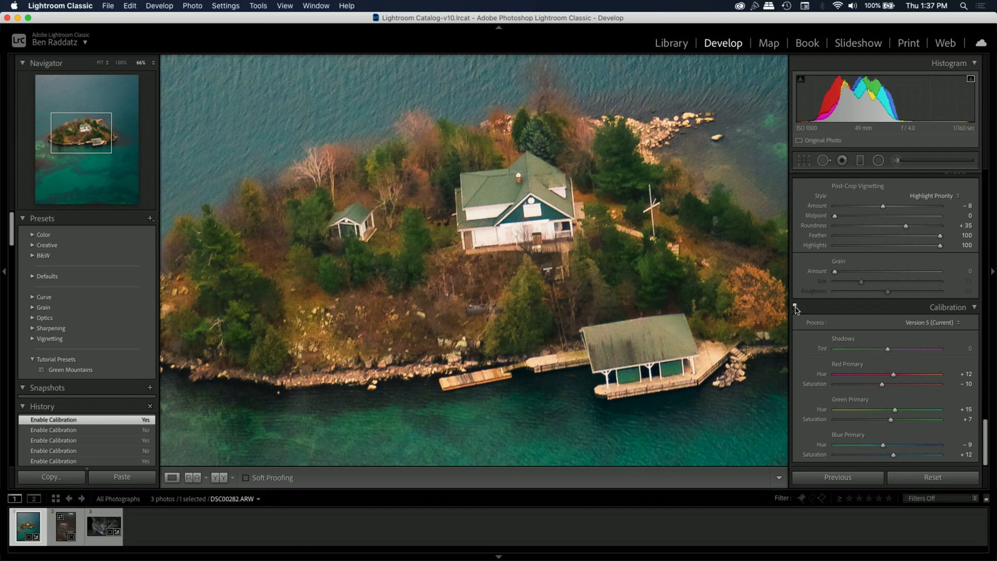
key("z")
- Add a tilted graduated filter over the upper water, with its transition centred just above the island
scroll(852, 274, "up", 5)
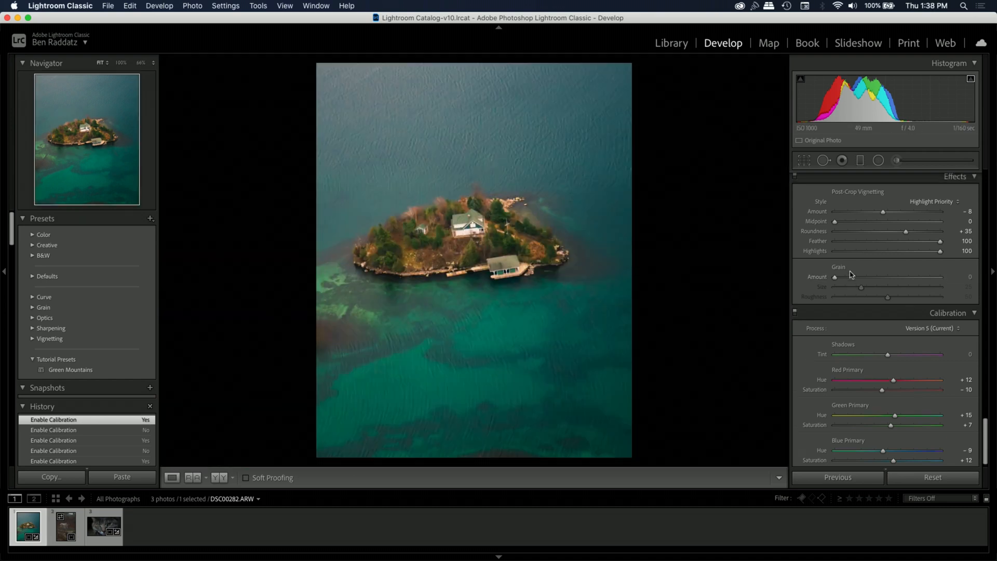
scroll(852, 274, "up", 6)
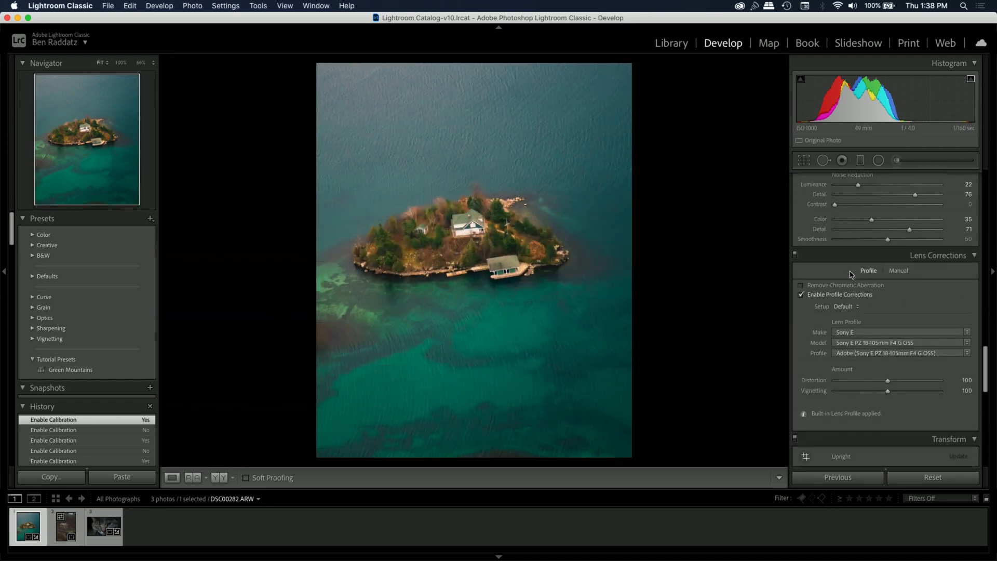
scroll(851, 274, "up", 8)
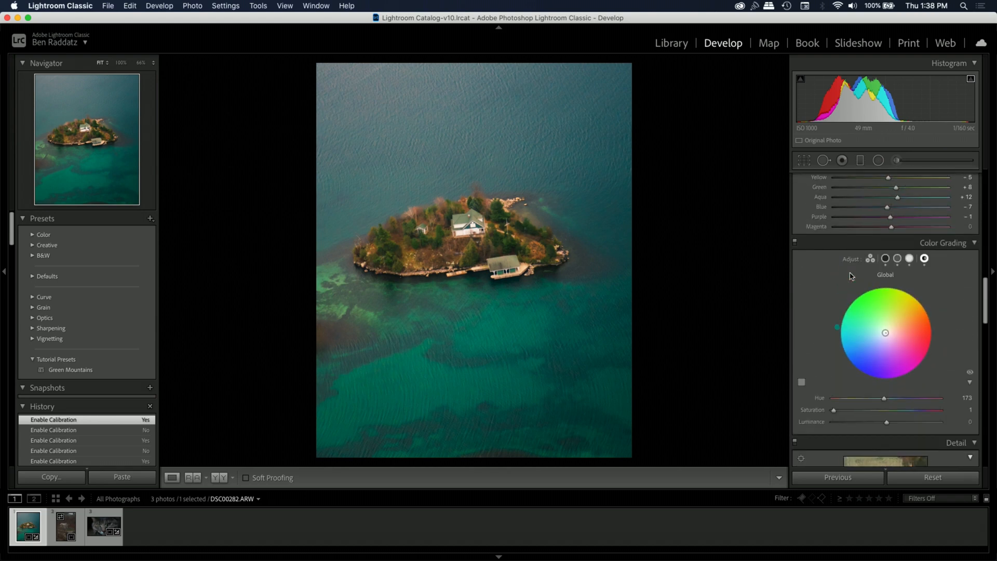
scroll(850, 275, "up", 10)
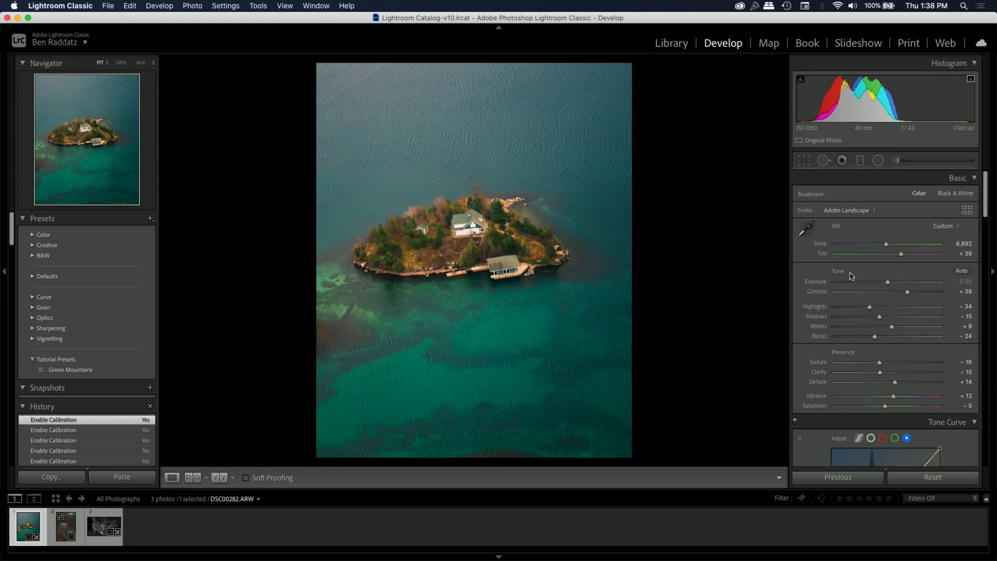
left_click(860, 161)
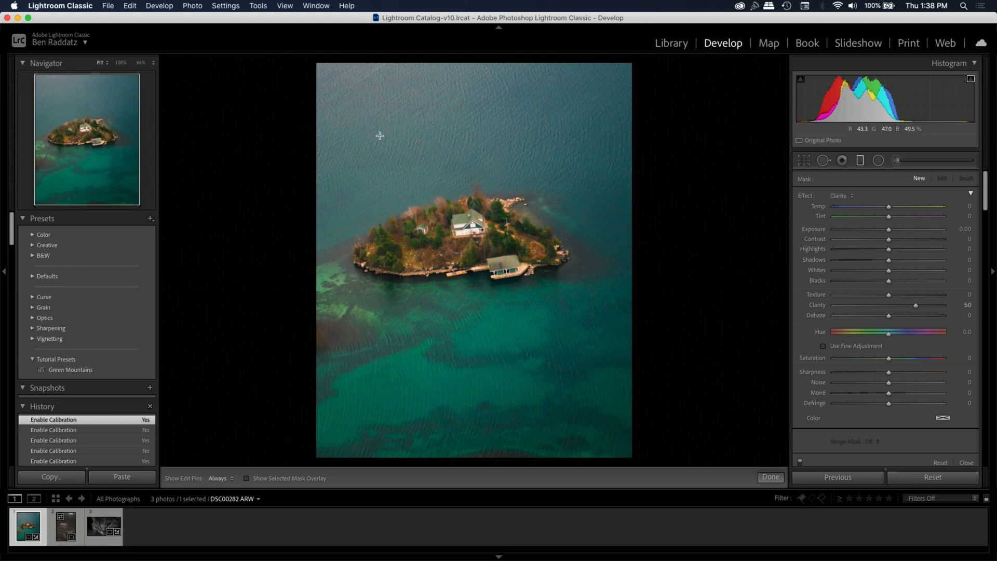
left_click_drag(381, 135, 420, 236)
left_click_drag(399, 185, 399, 197)
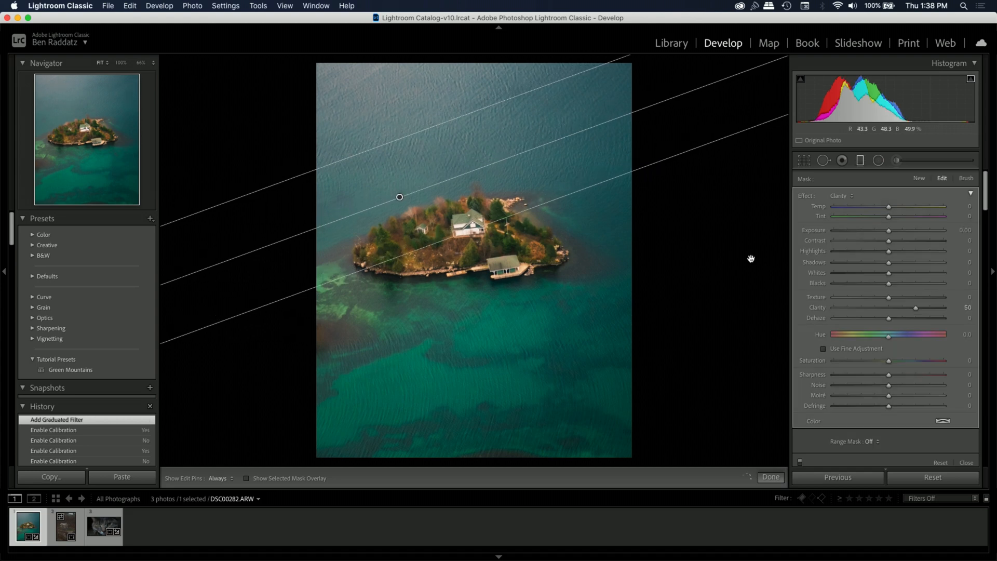
- Set the upper graduated filter to Clarity 0, Dehaze 24, Exposure 0.16, Saturation 20 and Temp -1
left_click_drag(915, 309, 889, 319)
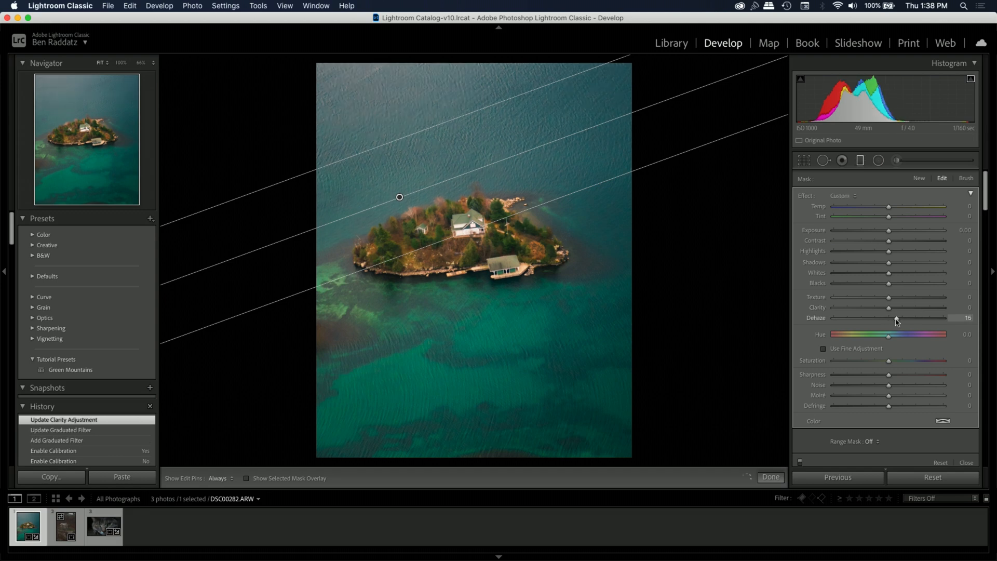
left_click_drag(898, 321, 902, 321)
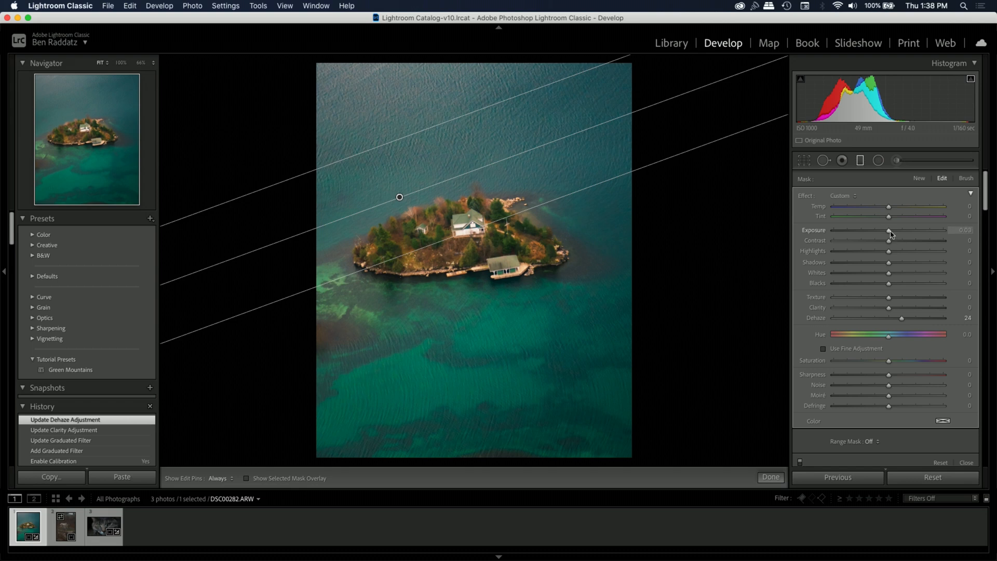
left_click_drag(888, 230, 892, 233)
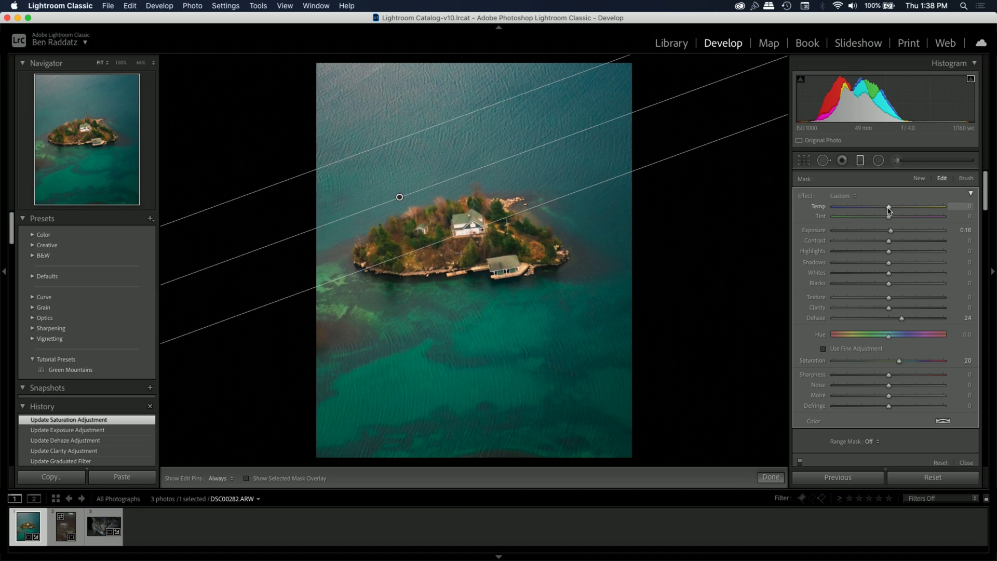
left_click_drag(888, 209, 888, 208)
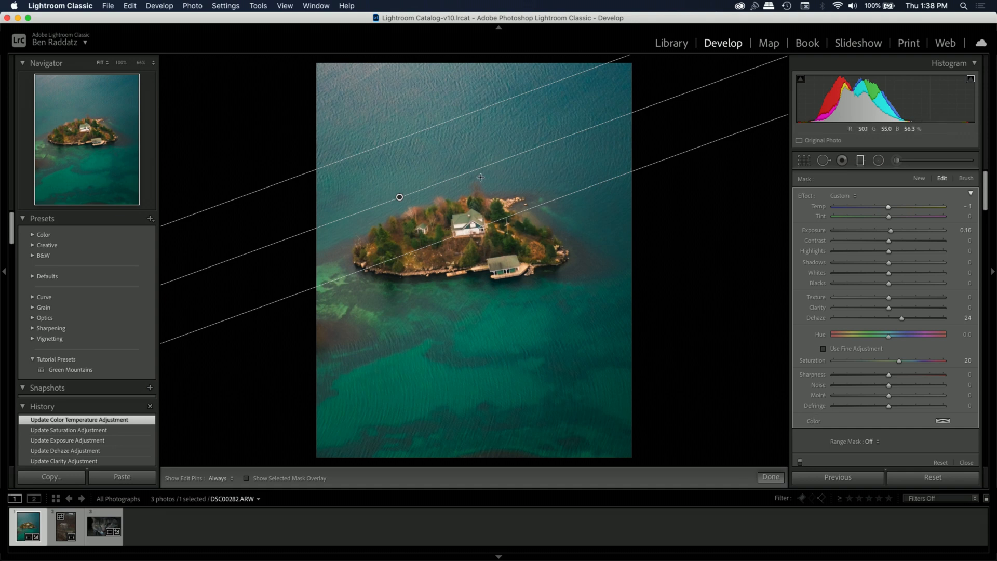
- Compare the photo with the graduated filter off and on, and soften the filter with Dehaze 19, Clarity -14 and Texture -12
left_click(802, 461)
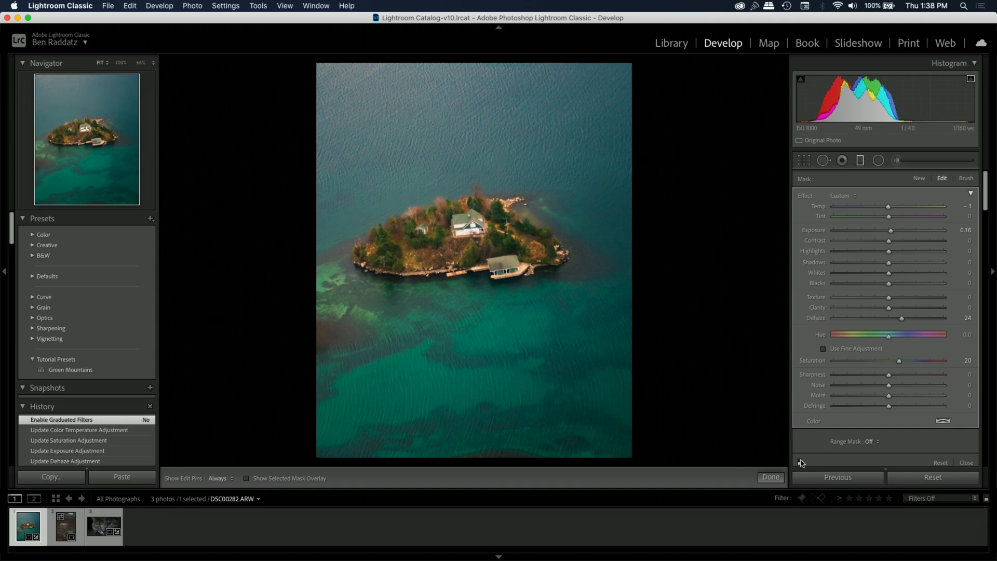
left_click(801, 462)
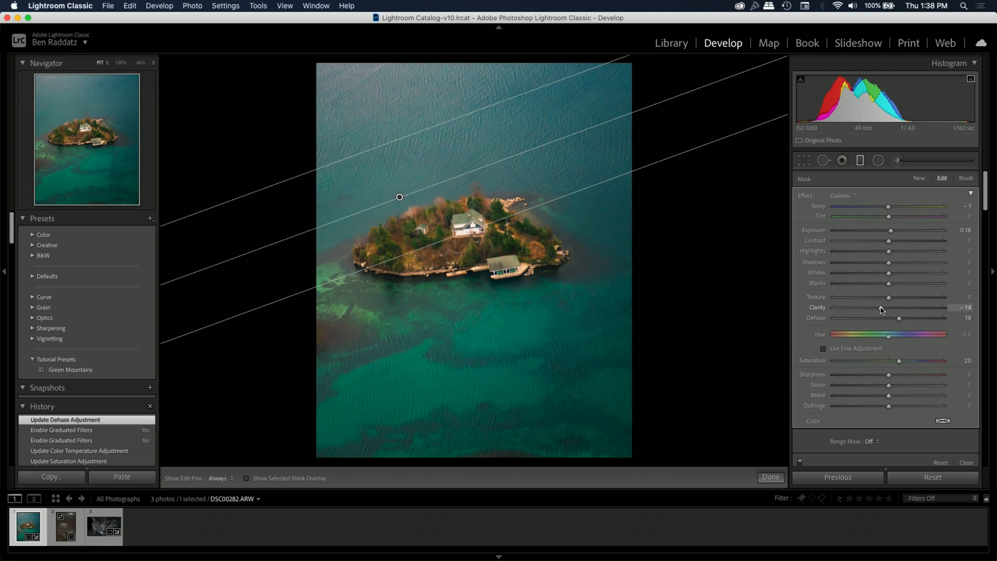
left_click(881, 299)
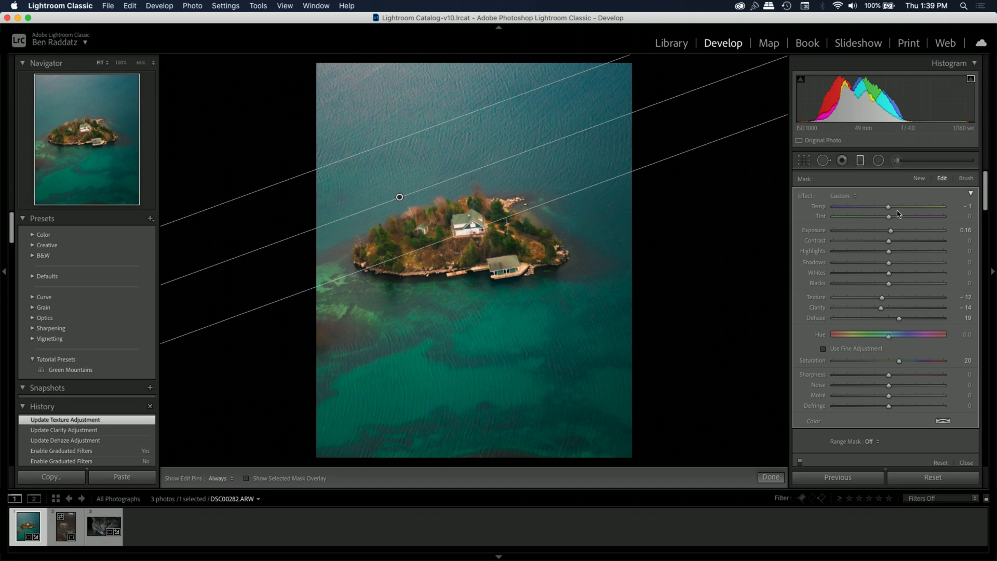
- Add a second tilted graduated filter over the lower water, with Clarity 0 and Exposure about 0.24
left_click(919, 179)
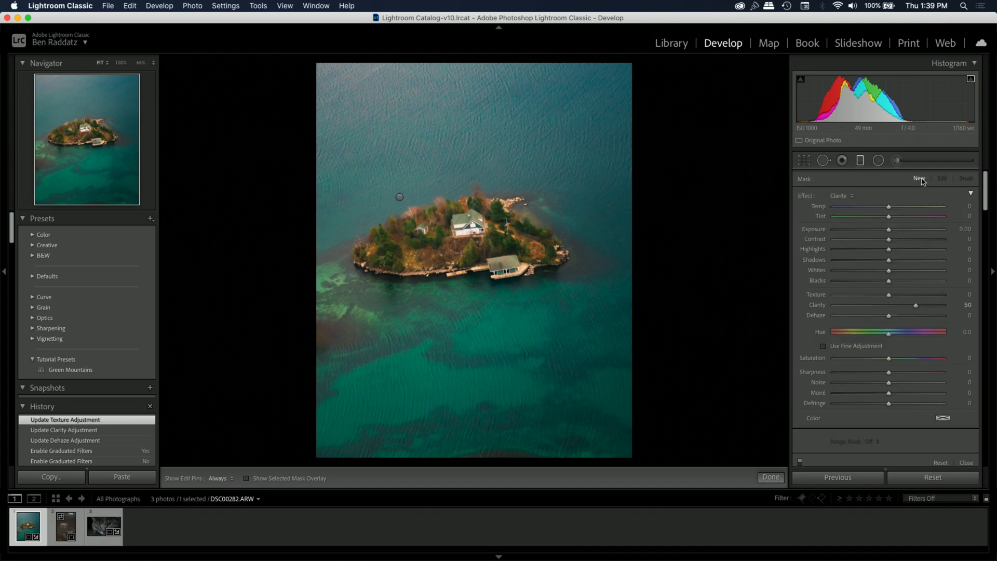
left_click_drag(521, 405, 459, 216)
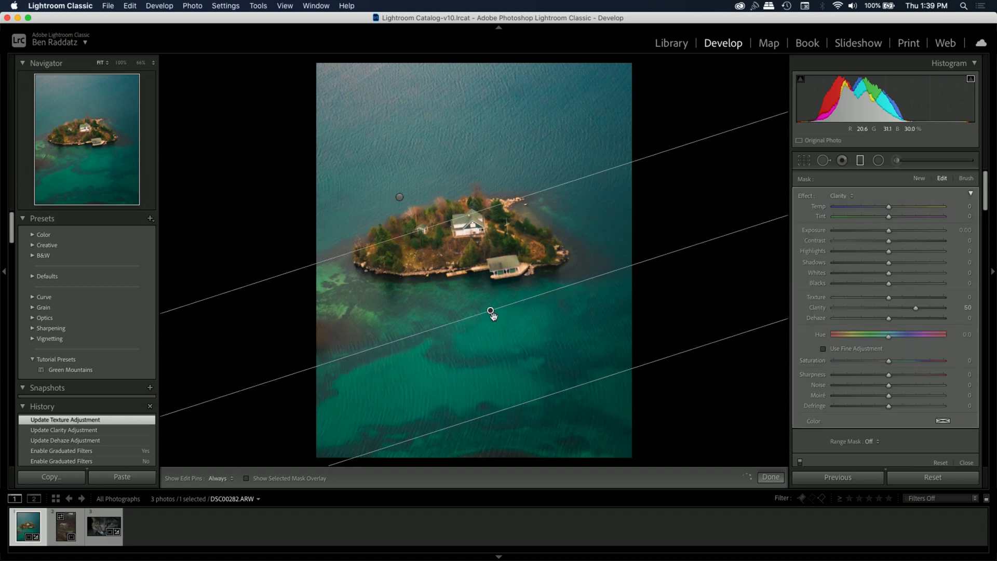
left_click_drag(491, 310, 527, 365)
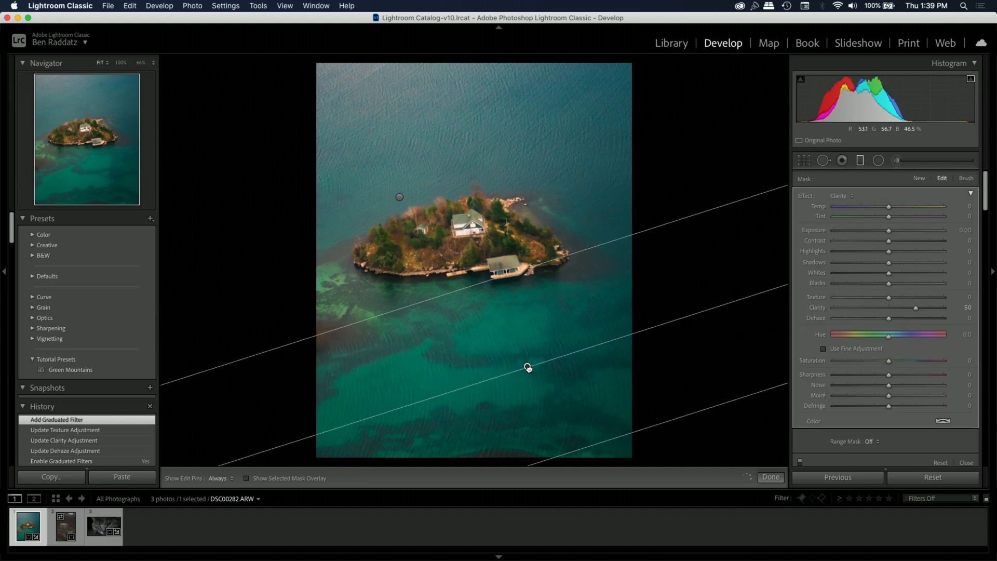
double_click(916, 310)
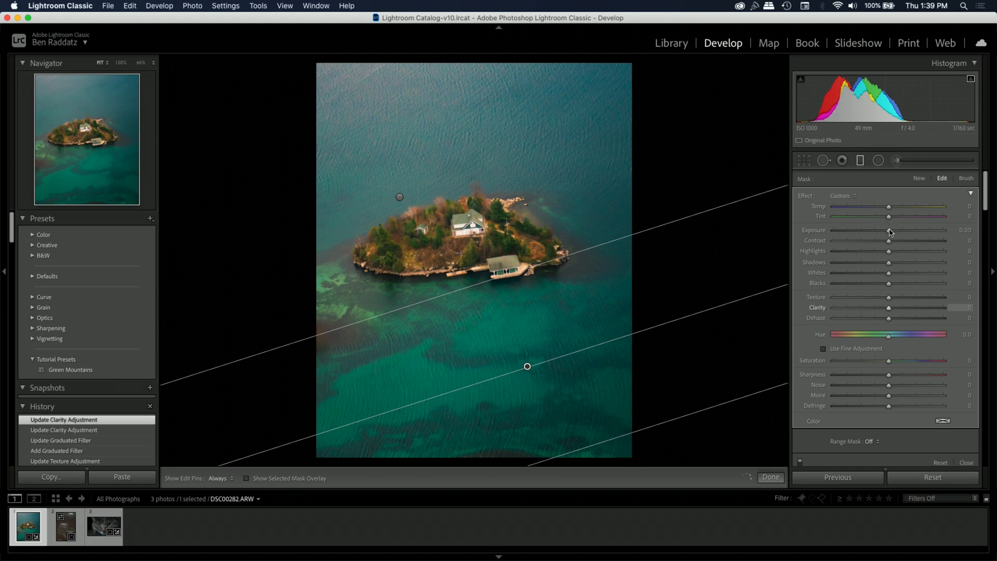
left_click_drag(891, 235, 893, 235)
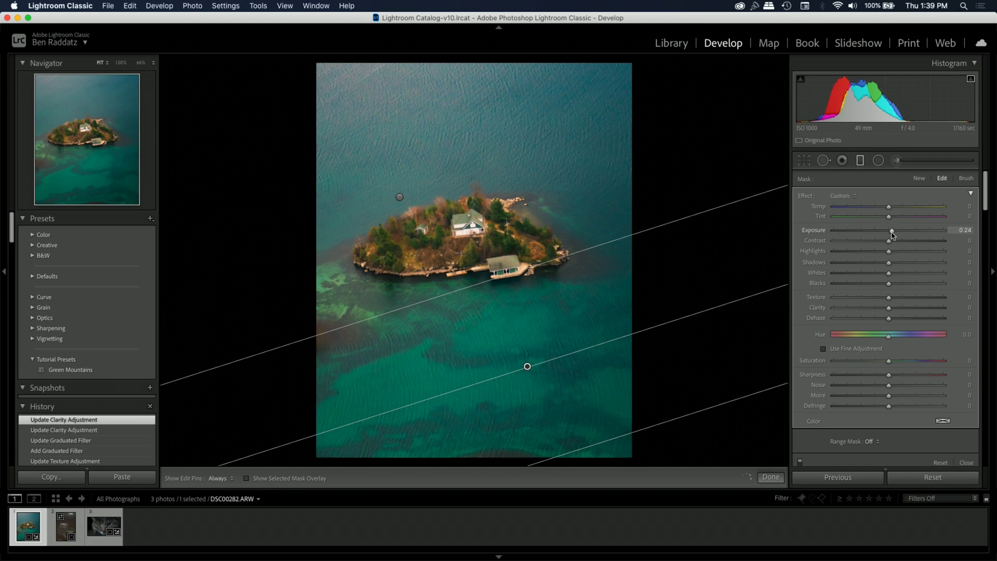
left_click(860, 160)
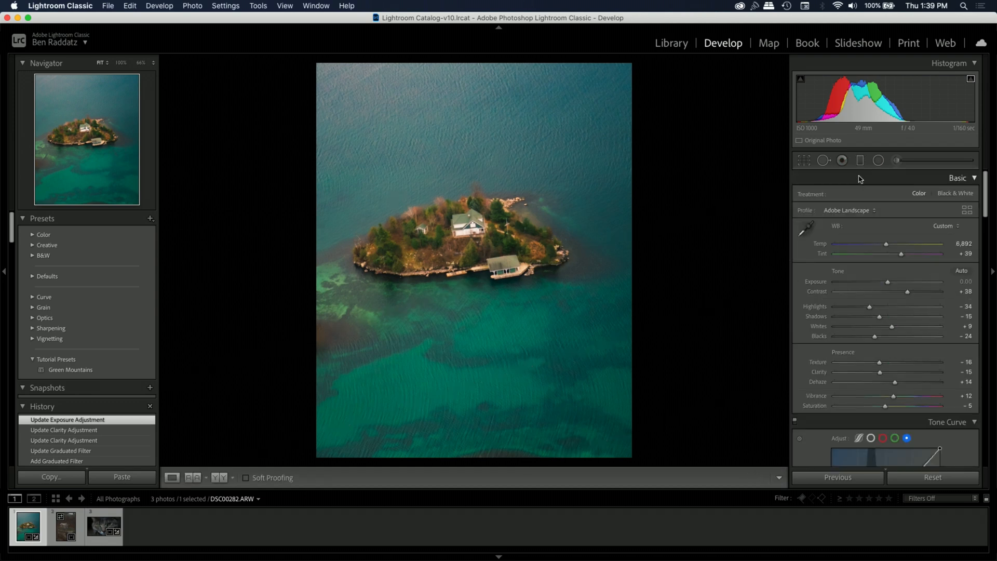
- Compare the edited photo with its unedited original several times
key("backslash")
key("backslash")
key("backslash")
key("backslash")
key("backslash")
key("backslash")
key("backslash")
key("backslash")
- Add an inverted radial filter as a wide ellipse around the island, with Feather set to 88
left_click(878, 161)
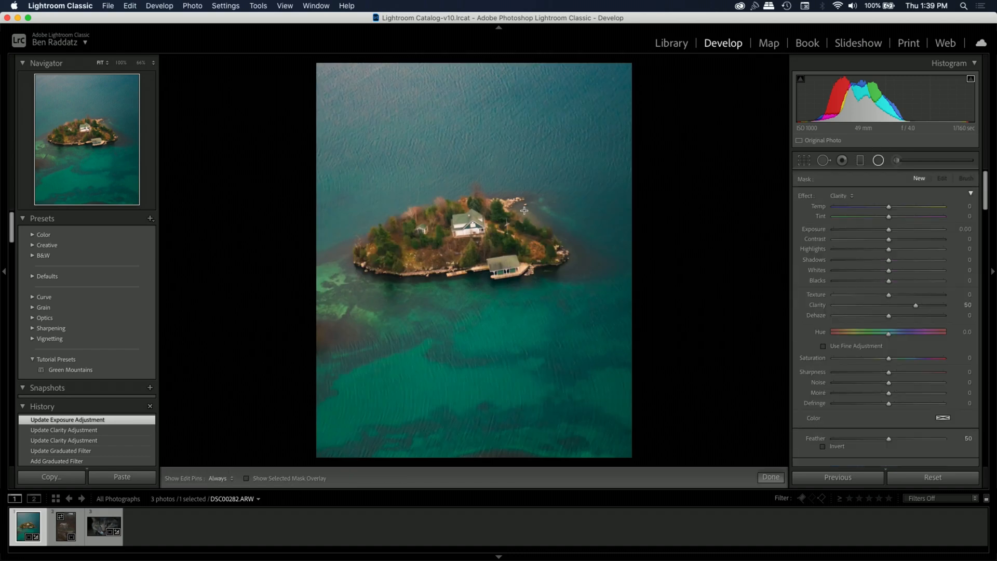
left_click_drag(469, 232, 651, 296)
scroll(822, 429, "down", 2)
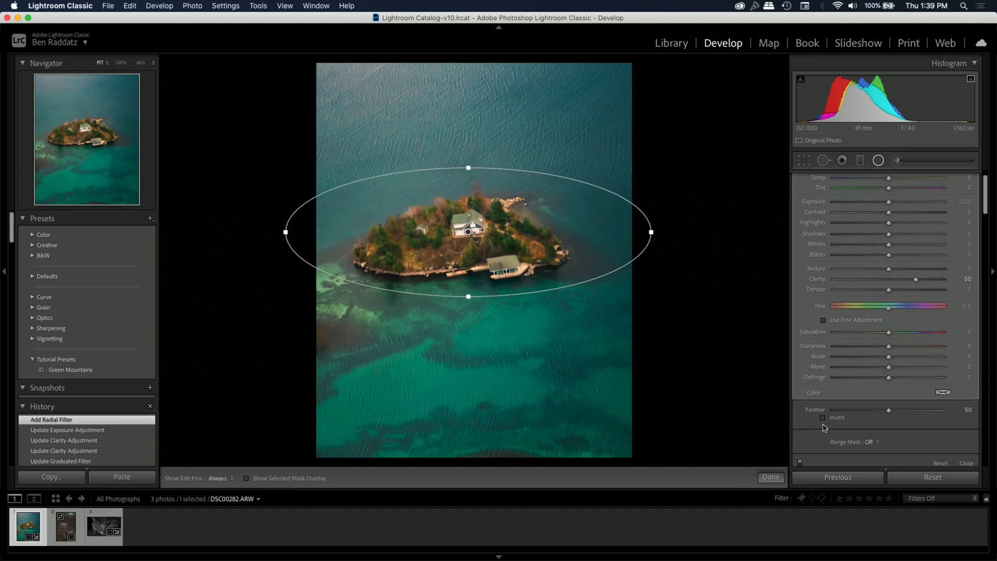
left_click_drag(889, 410, 930, 414)
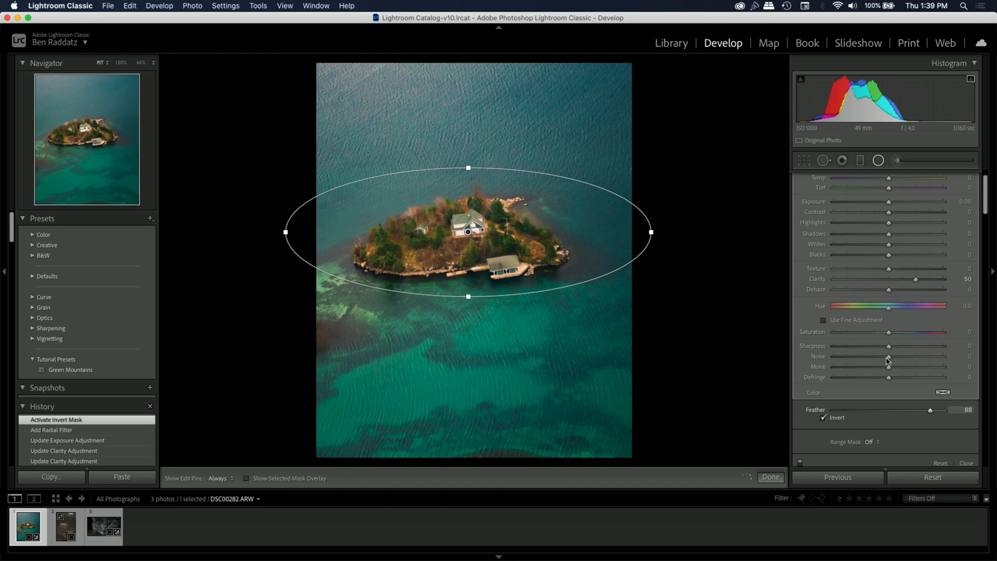
- Show the mask overlay, then tilt, shift and narrow the radial filter's ellipse to fit closely around the island
key("o")
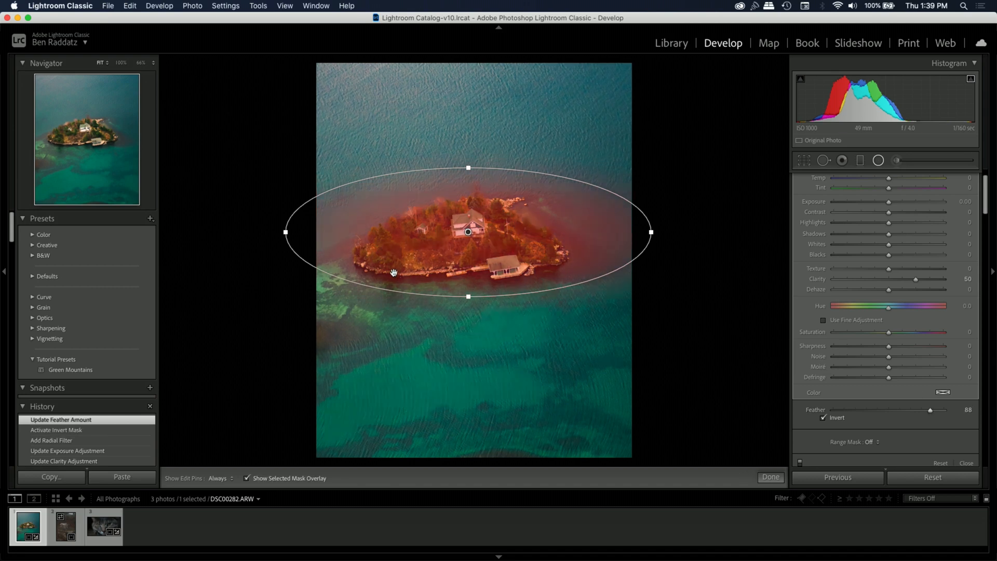
left_click_drag(639, 208, 631, 193)
left_click_drag(510, 210, 501, 216)
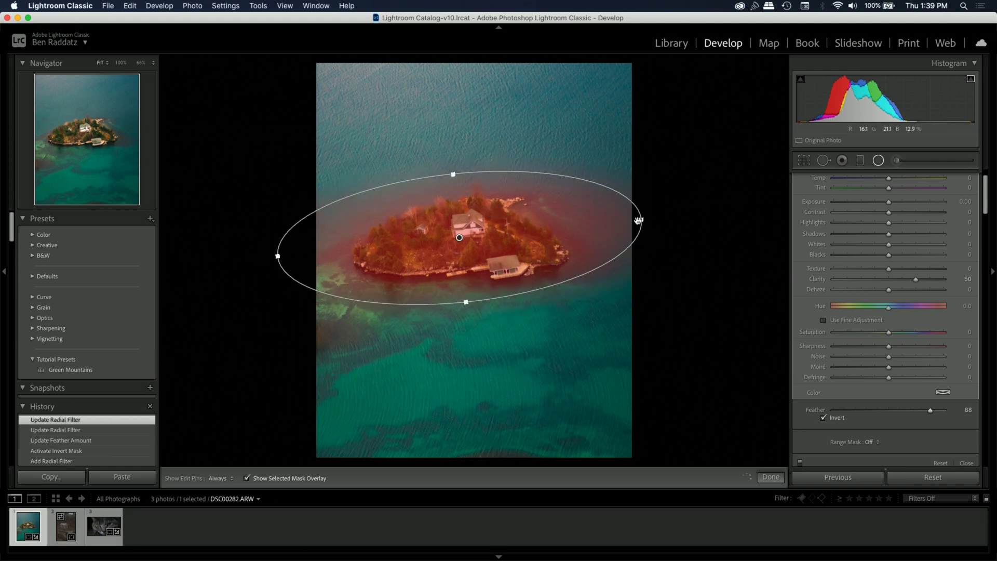
left_click_drag(642, 220, 580, 229)
left_click_drag(508, 233, 509, 235)
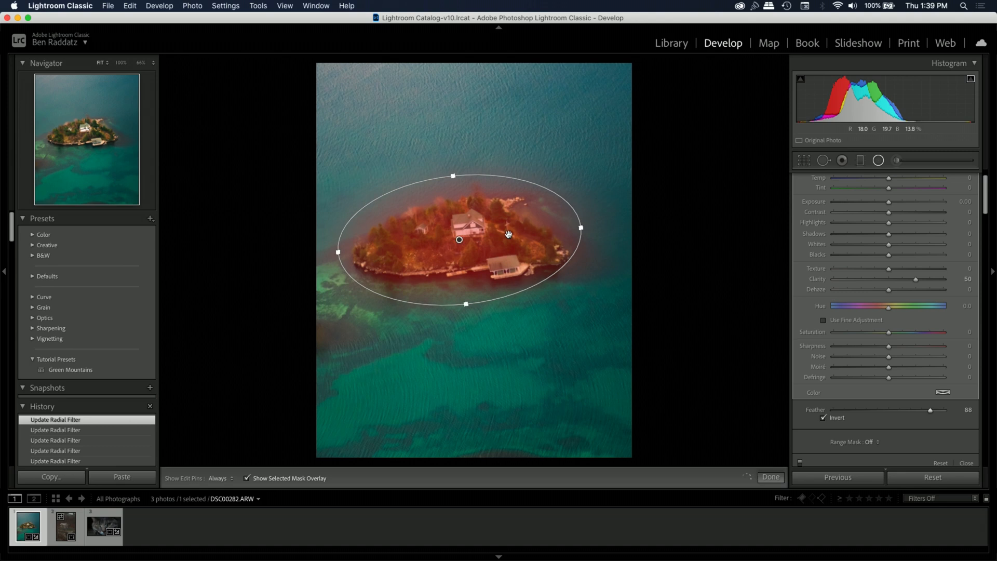
- Erase the radial filter's mask from the water around the island with a size 16 brush, and hide the mask overlay
scroll(952, 205, "up", 3)
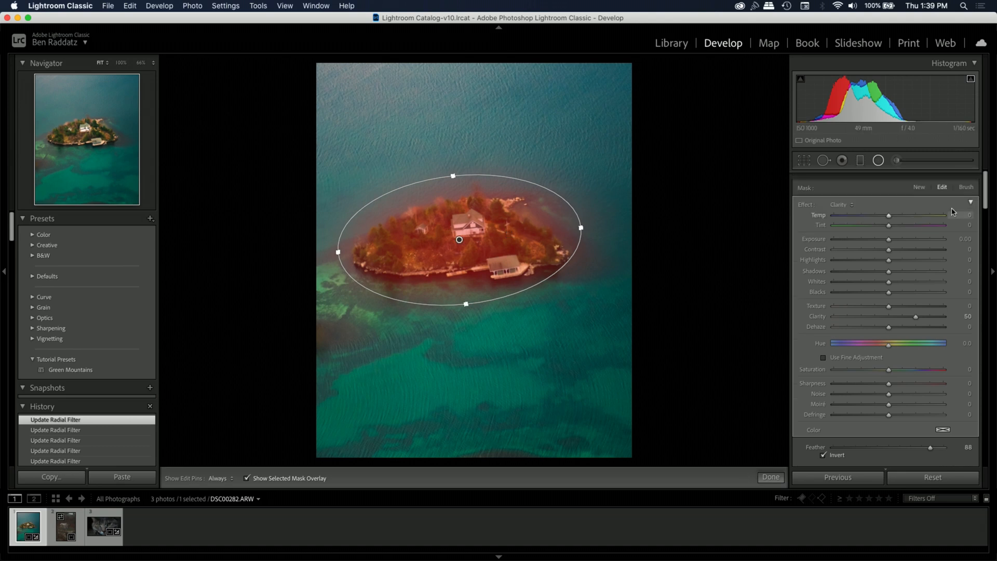
left_click(966, 178)
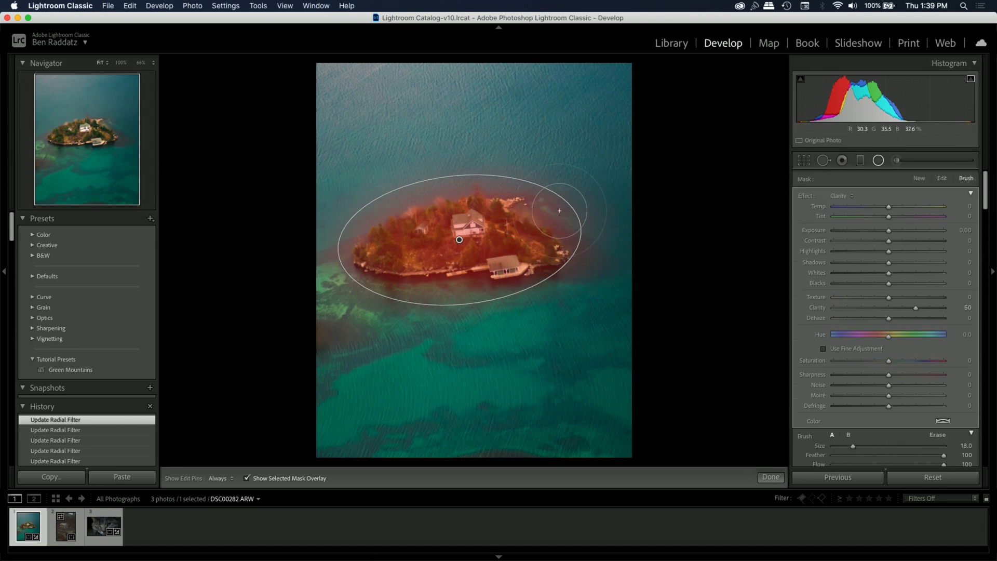
mouse_move(566, 197)
left_mouse_down()
mouse_move(637, 219)
mouse_move(607, 218)
mouse_move(604, 246)
mouse_move(584, 232)
mouse_move(608, 263)
mouse_move(572, 322)
mouse_move(525, 321)
mouse_move(578, 300)
mouse_move(398, 329)
mouse_move(336, 299)
mouse_move(325, 211)
left_mouse_up()
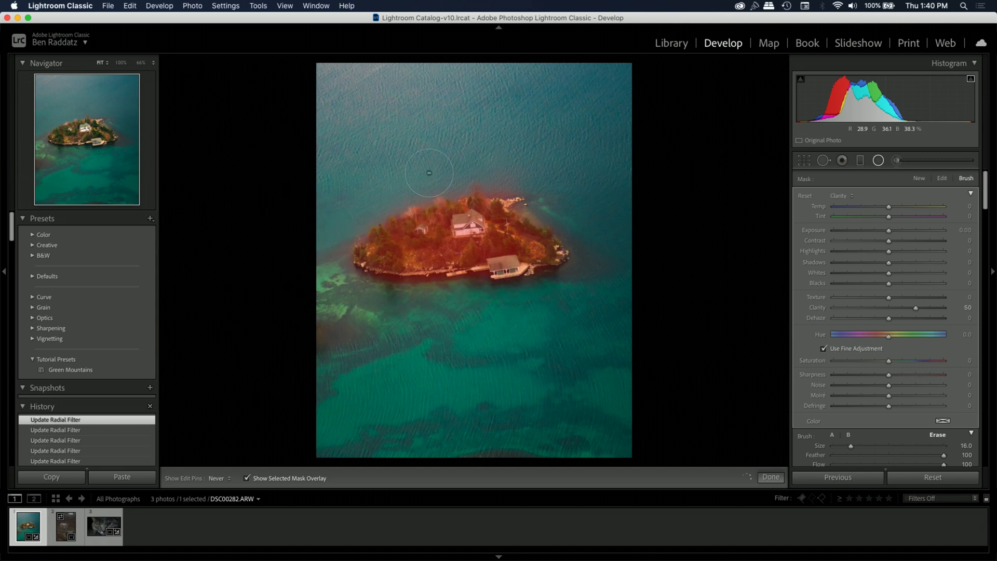
left_click_drag(381, 304, 323, 271)
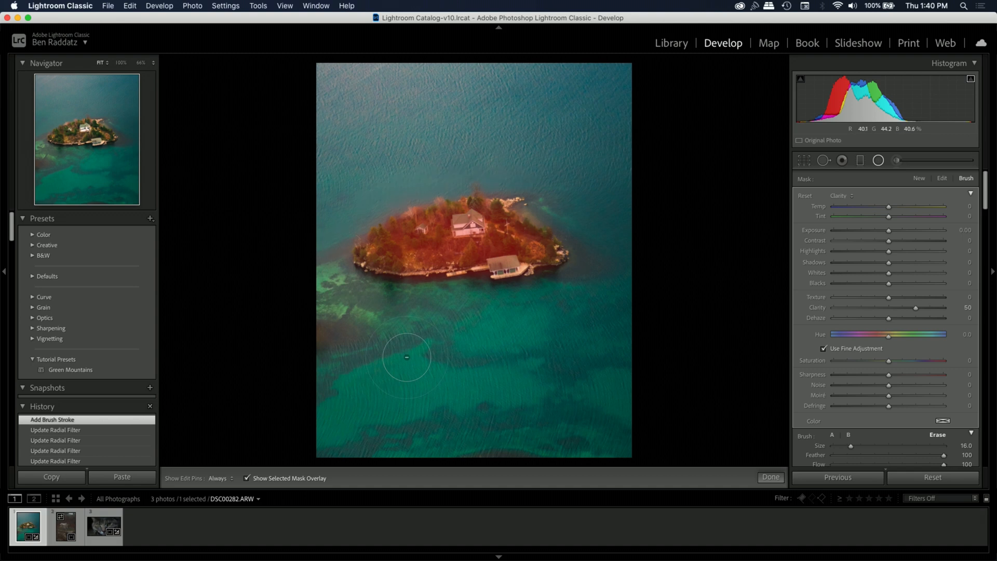
key("o")
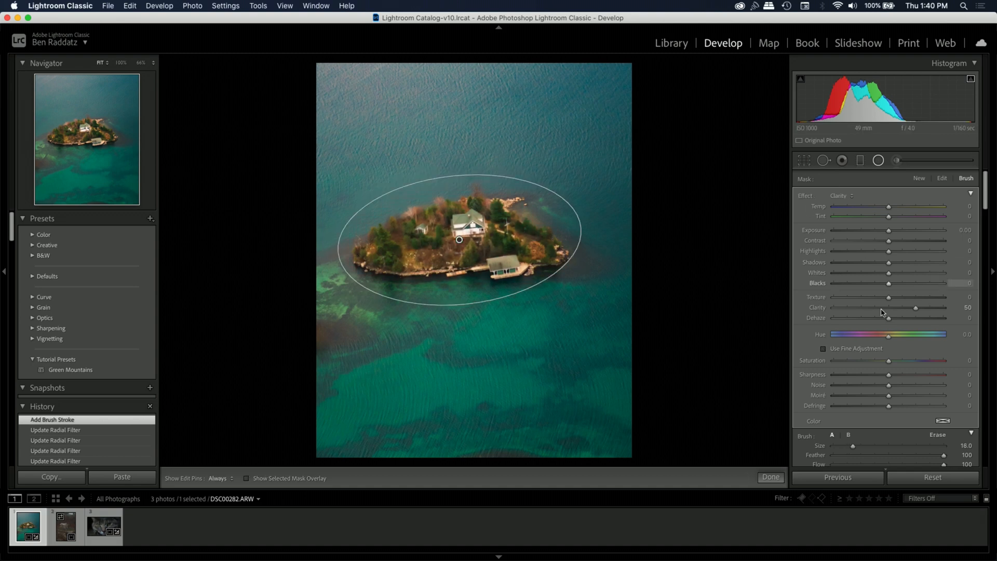
- Set the island's radial filter to Clarity 24, Texture 27, Temp -7 and, with fine adjustment enabled, Hue -10.2
mouse_move(916, 310)
left_mouse_down()
mouse_move(889, 316)
mouse_move(907, 316)
mouse_move(901, 301)
left_mouse_up()
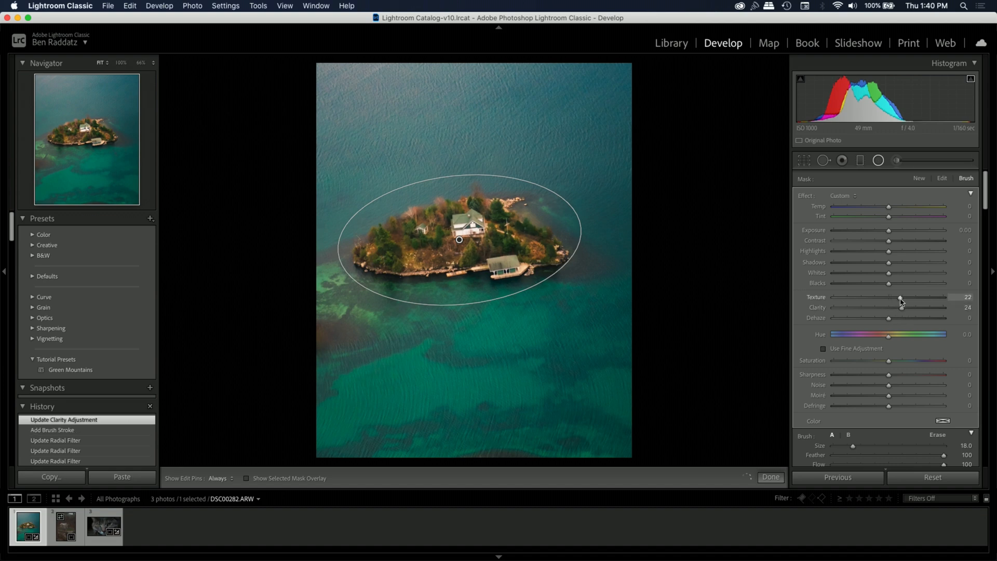
left_click_drag(888, 347, 884, 373)
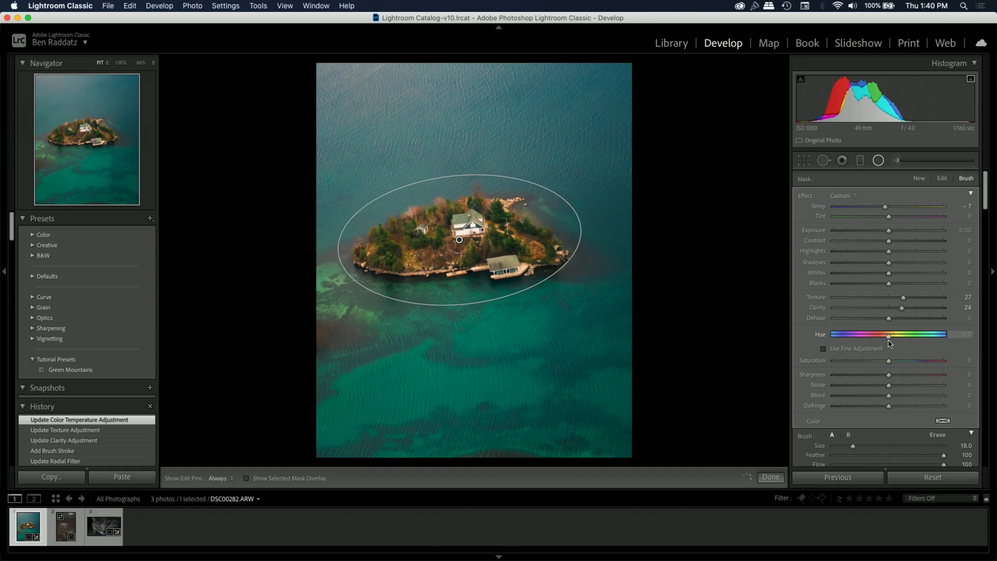
left_click_drag(881, 341, 885, 343)
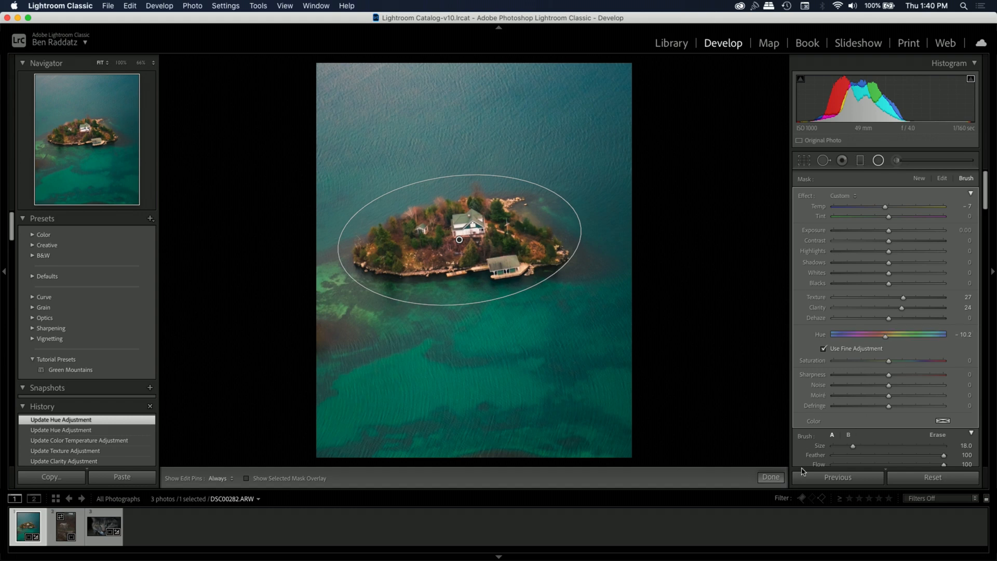
- Compare the island with the radial filter switched off and on
scroll(805, 452, "down", 5)
left_click(801, 439)
left_click(801, 438)
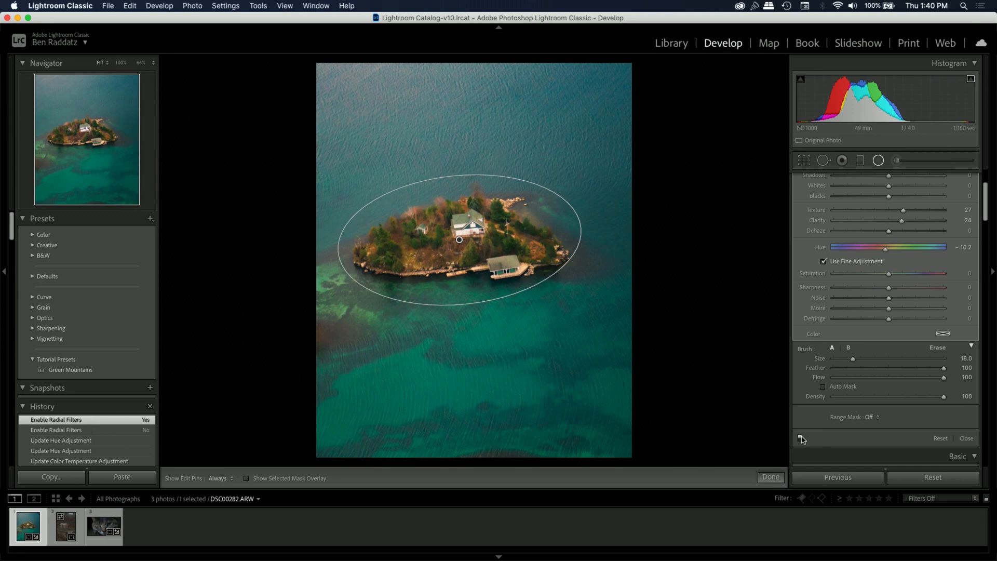
left_click(801, 439)
left_click(801, 438)
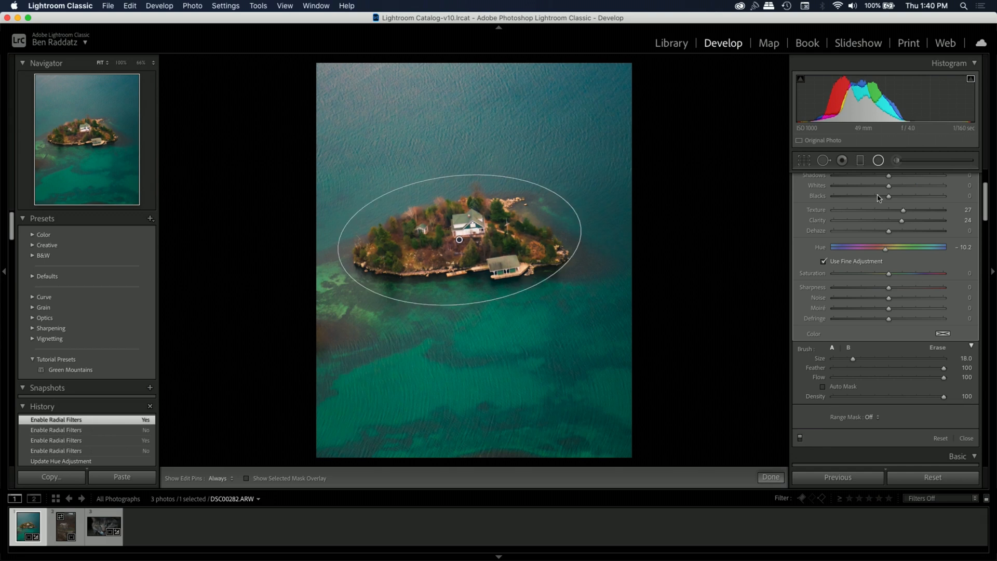
- Paint a new Adjustment Brush mask with Clarity 50 over the water in the photo's lower half, and show the mask overlay
left_click(897, 161)
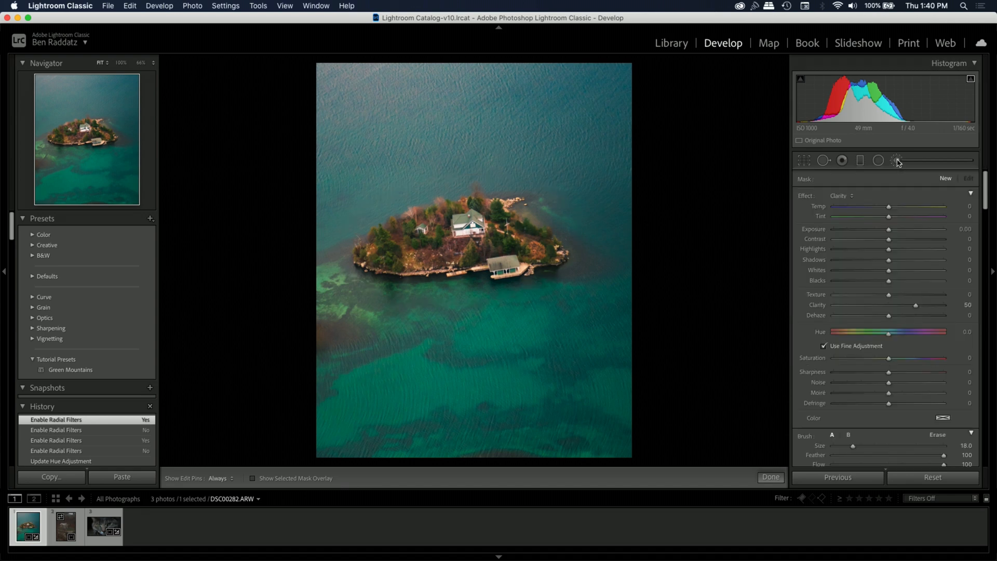
scroll(568, 386, "up", 7)
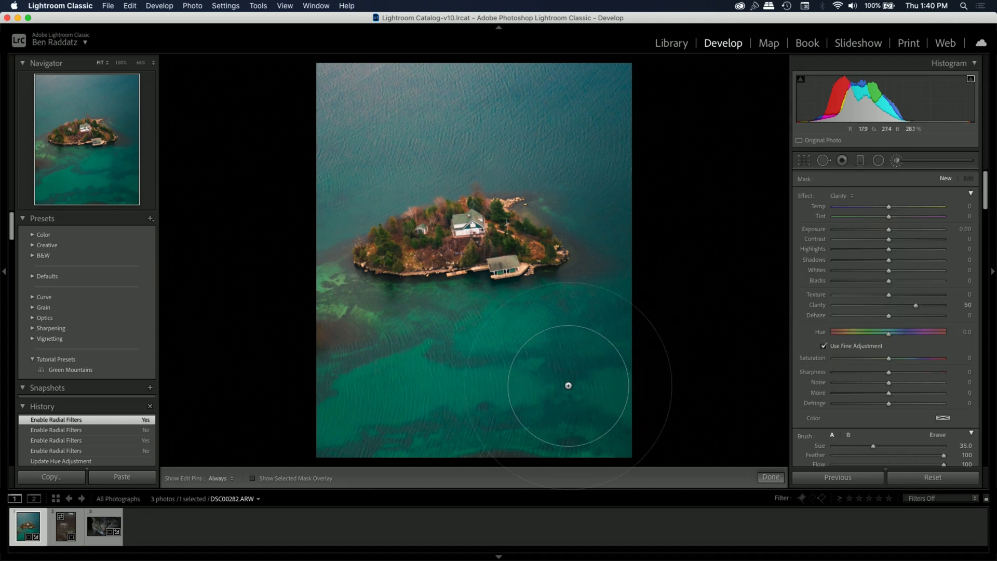
key("h")
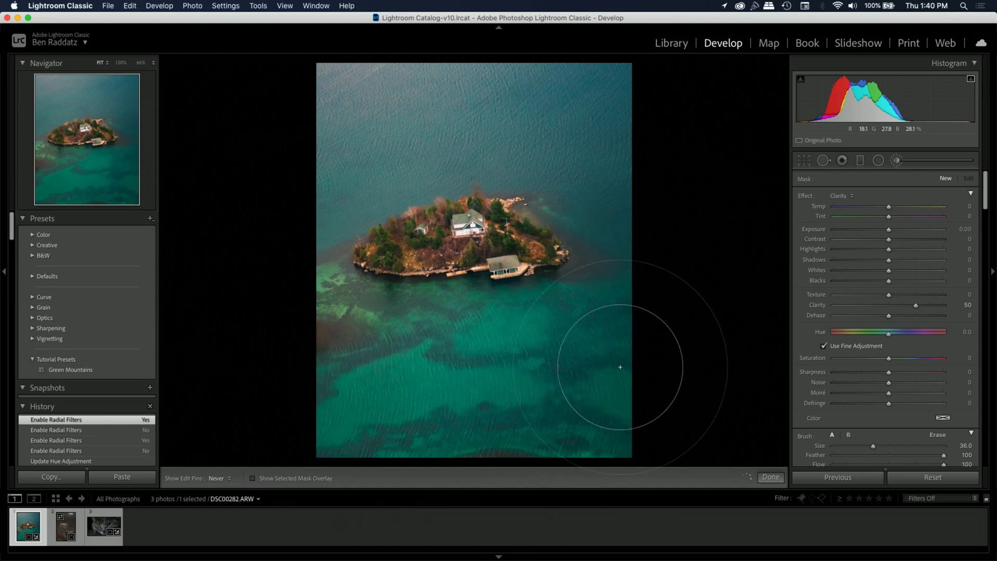
mouse_move(250, 293)
left_mouse_down()
mouse_move(260, 310)
mouse_move(475, 415)
mouse_move(460, 398)
left_mouse_up()
scroll(460, 394, "down", 4)
key("h")
key("o")
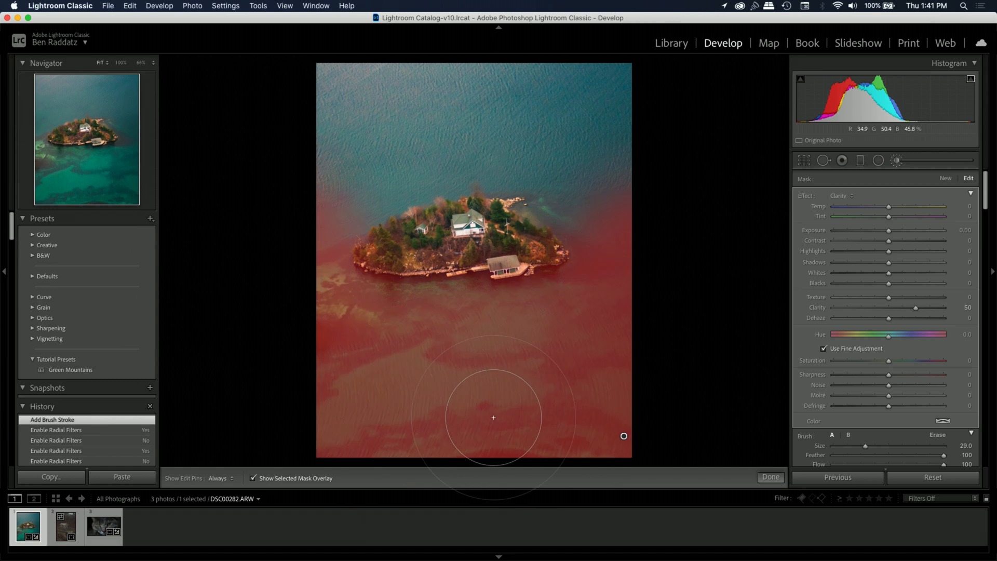
mouse_move(312, 351)
left_mouse_down()
mouse_move(328, 382)
mouse_move(361, 390)
left_mouse_up()
- Refine the brush mask by erasing it from the island at size 16 and extending it over the water to the right, and hide the overlay
key("alt")
mouse_move(397, 240)
left_mouse_down()
mouse_move(540, 244)
mouse_move(371, 245)
mouse_move(414, 229)
left_mouse_up()
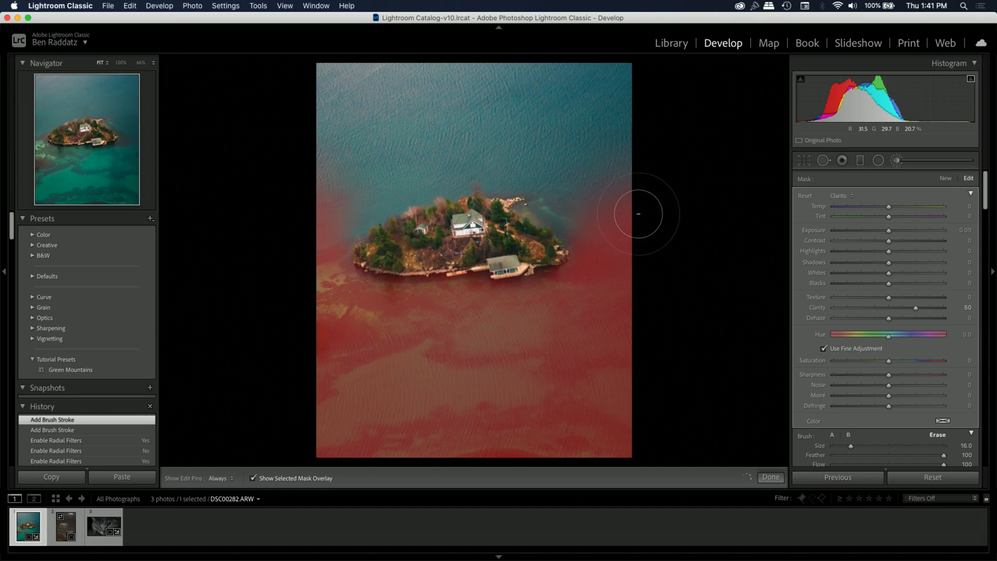
mouse_move(621, 196)
left_mouse_down()
mouse_move(595, 171)
mouse_move(591, 185)
mouse_move(530, 182)
left_mouse_up()
key("alt")
mouse_move(494, 58)
left_mouse_down()
mouse_move(559, 32)
mouse_move(521, 46)
mouse_move(551, 55)
mouse_move(521, 93)
mouse_move(459, 108)
mouse_move(519, 93)
left_mouse_up()
key("alt")
scroll(501, 218, "down", 10)
scroll(488, 222, "down", 3)
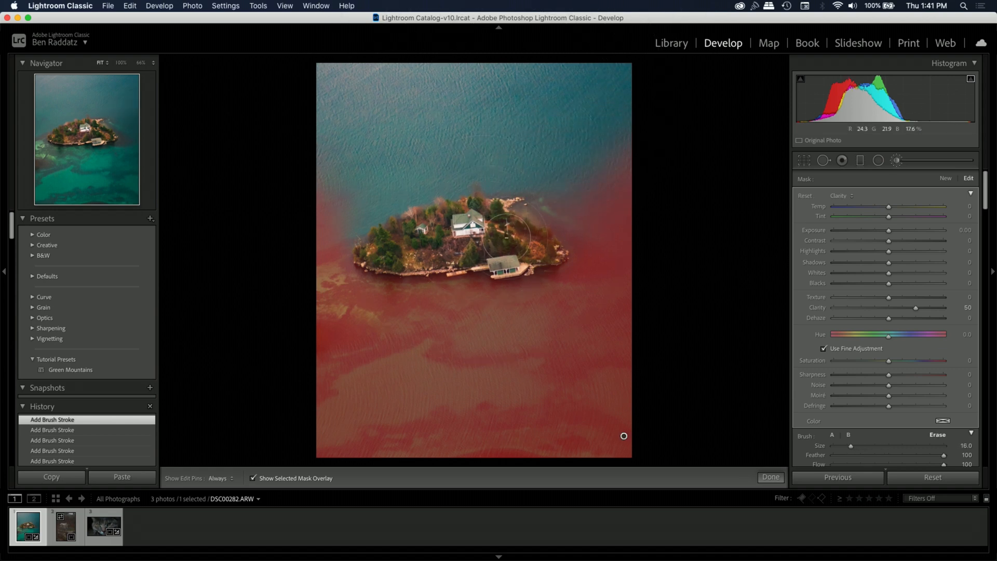
mouse_move(534, 243)
left_mouse_down()
mouse_move(493, 256)
mouse_move(467, 244)
left_mouse_up()
scroll(669, 286, "up", 8)
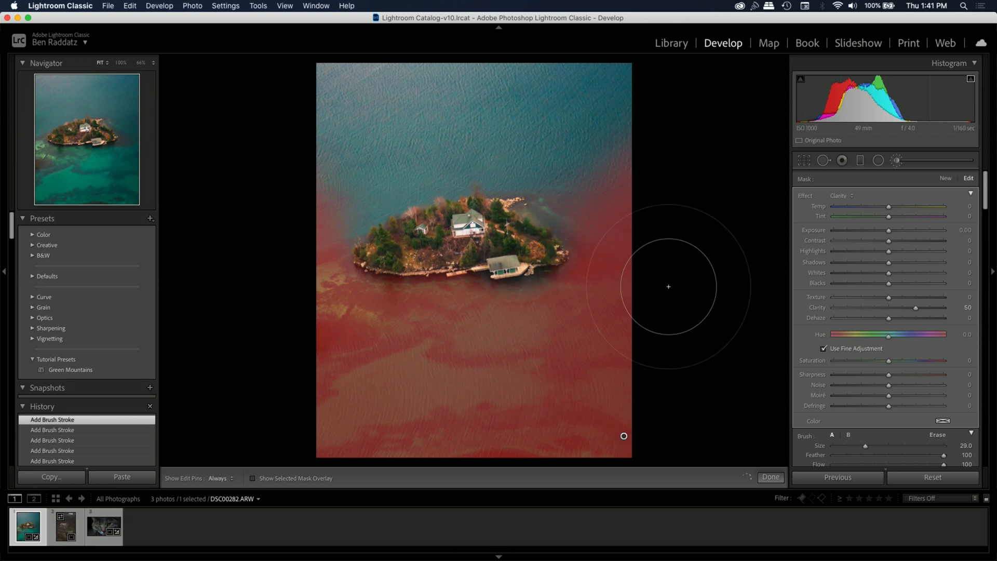
key("o")
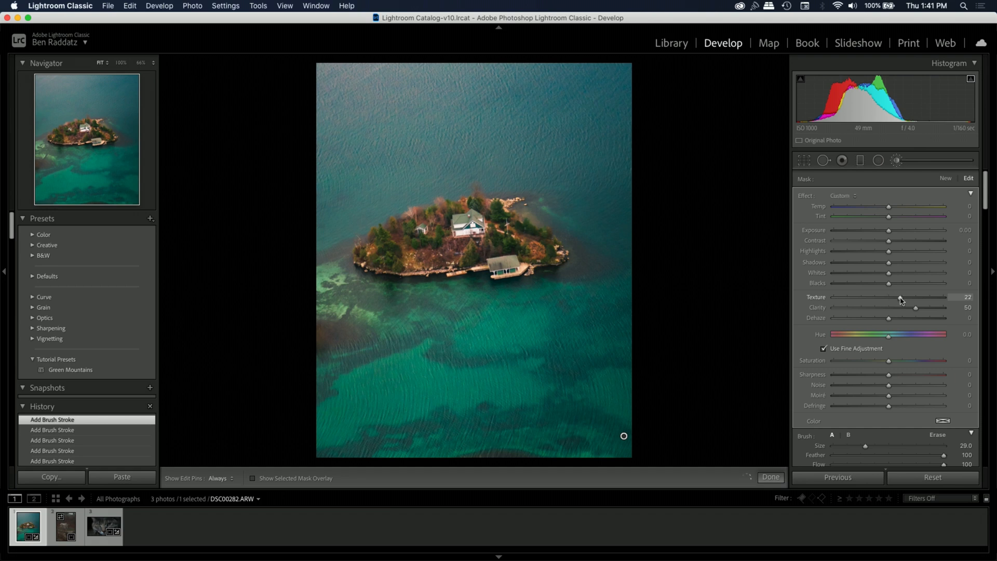
- Set the water brush adjustment to Texture 6, Clarity 33, Dehaze 3, Saturation 7 and Exposure 0.11
left_click_drag(895, 301, 893, 305)
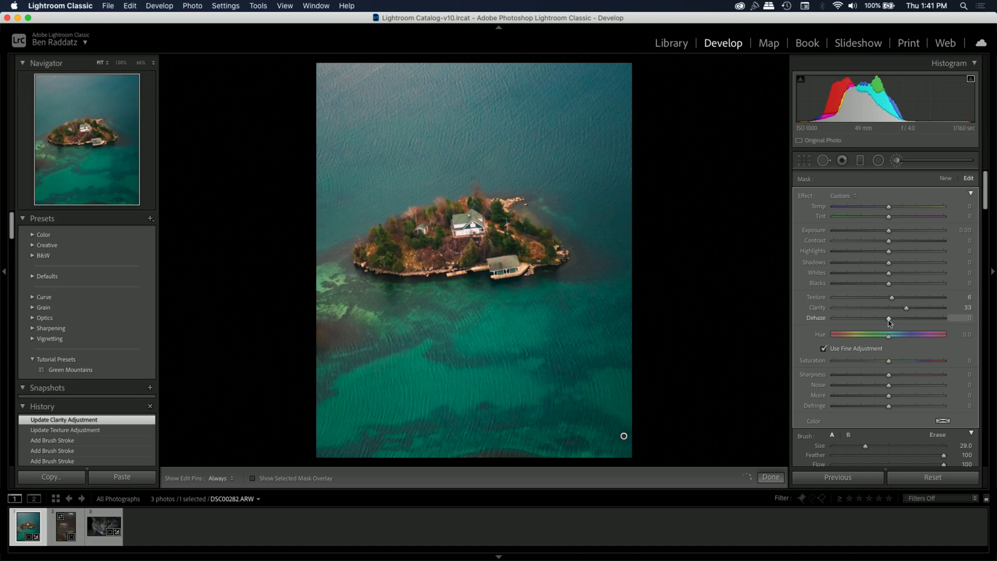
left_click_drag(891, 322, 890, 322)
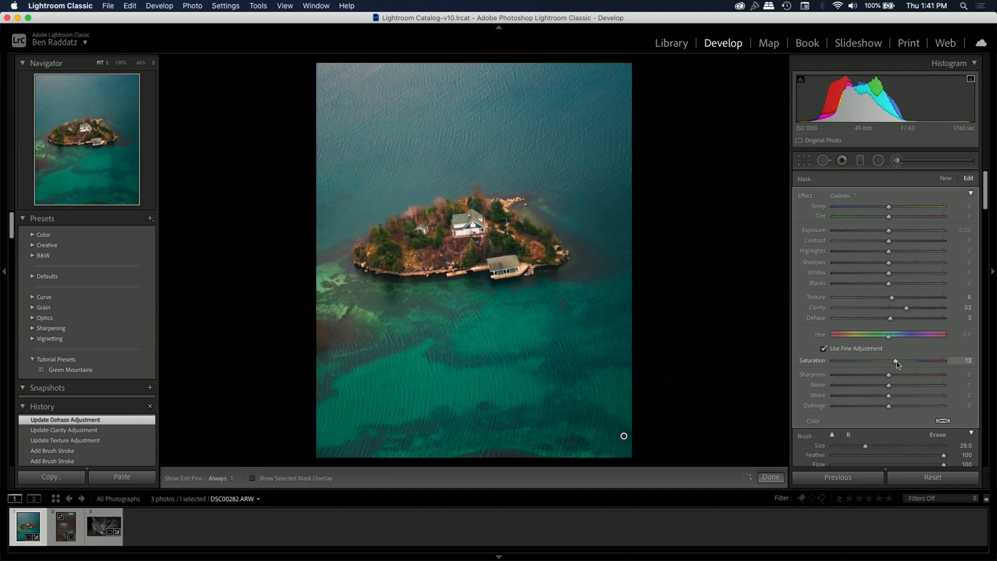
left_click_drag(898, 365, 894, 364)
left_click_drag(892, 233, 891, 233)
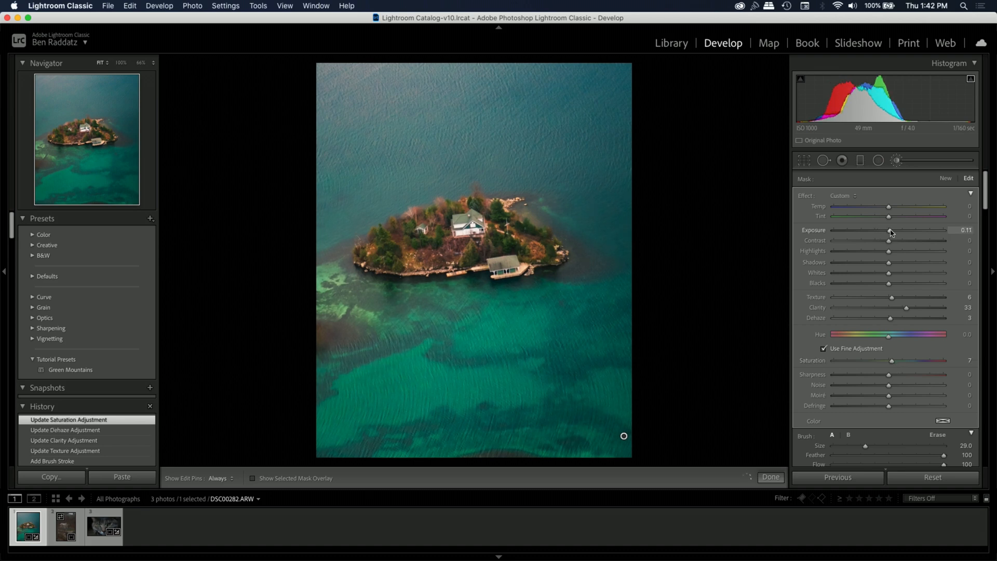